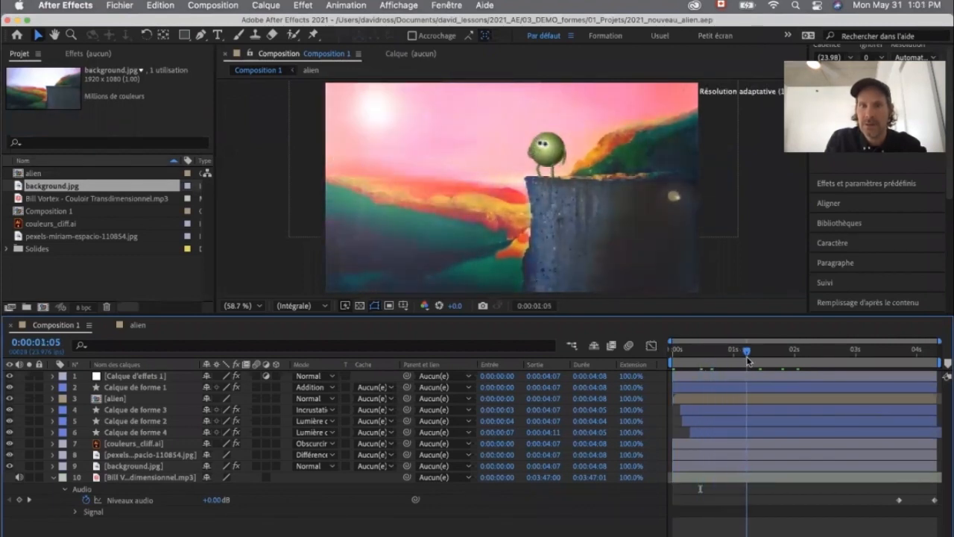
Examine the alien character's animation close up between about one and two seconds in Composition 1
{"action": "key", "text": "period"}
{"action": "key", "text": "period"}
{"action": "key", "text": "space"}
{"action": "left_click_drag", "start_coordinate": [579, 217], "coordinate": [521, 269]}
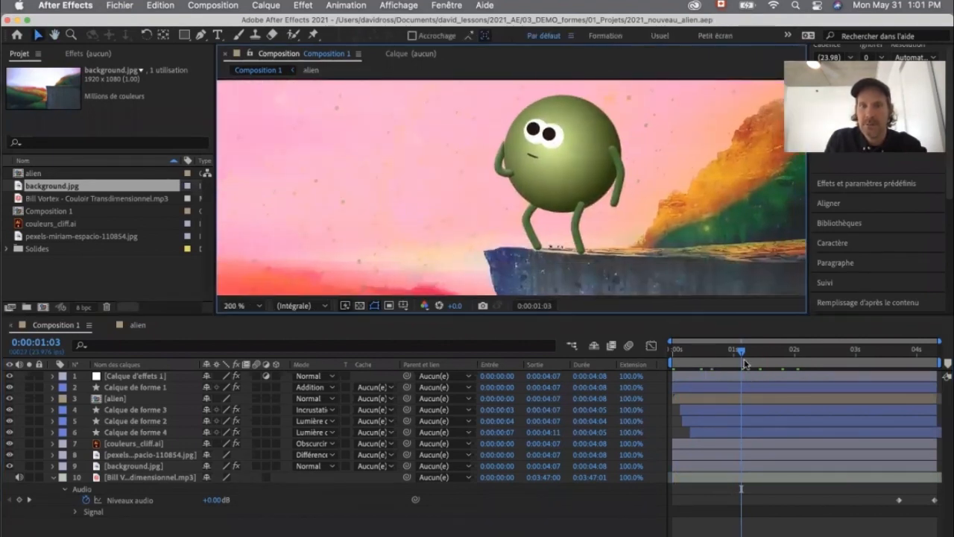
{"action": "left_click_drag", "start_coordinate": [713, 357], "coordinate": [790, 364]}
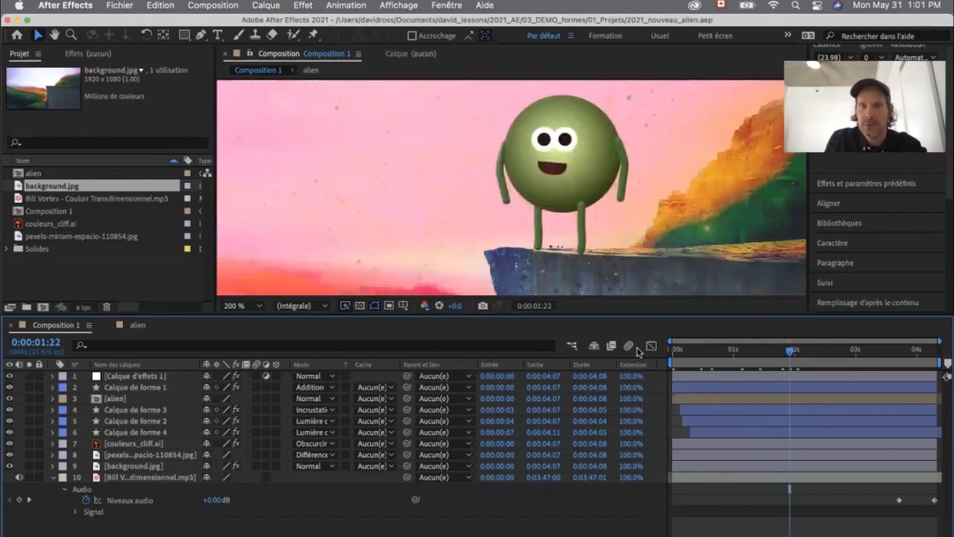
{"action": "key", "text": "Page_Up"}
{"action": "key", "text": "Page_Up"}
{"action": "key", "text": "Page_Up"}
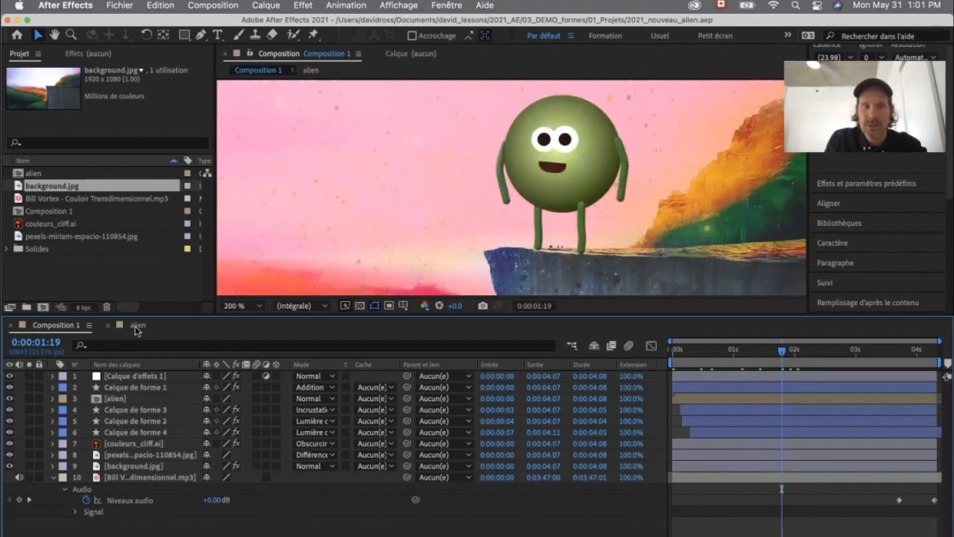
Open the alien composition and collapse the properties of all eight of its layers
{"action": "left_click", "coordinate": [137, 326]}
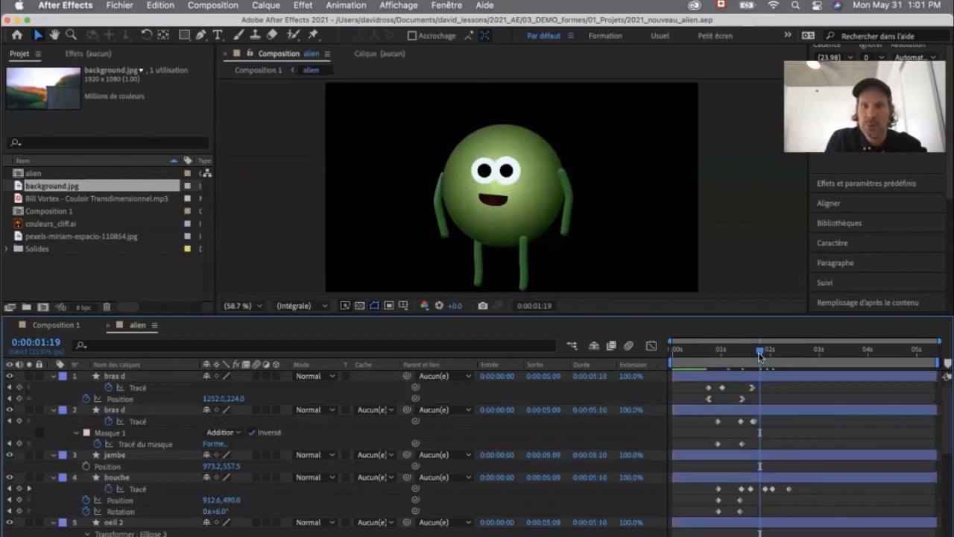
{"action": "left_click_drag", "start_coordinate": [759, 356], "coordinate": [734, 351]}
{"action": "left_click", "coordinate": [53, 376]}
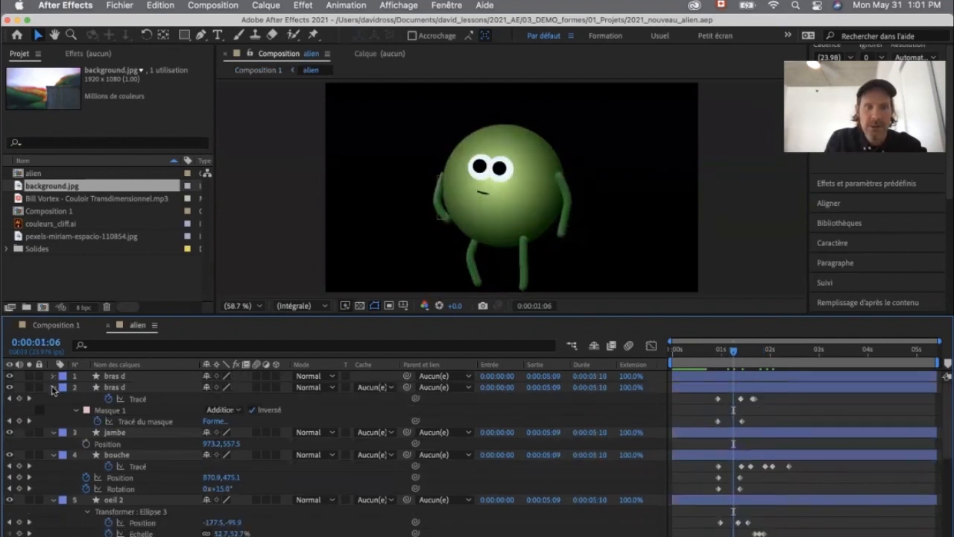
{"action": "left_click", "coordinate": [53, 387]}
{"action": "left_click", "coordinate": [53, 399]}
{"action": "left_click", "coordinate": [54, 410]}
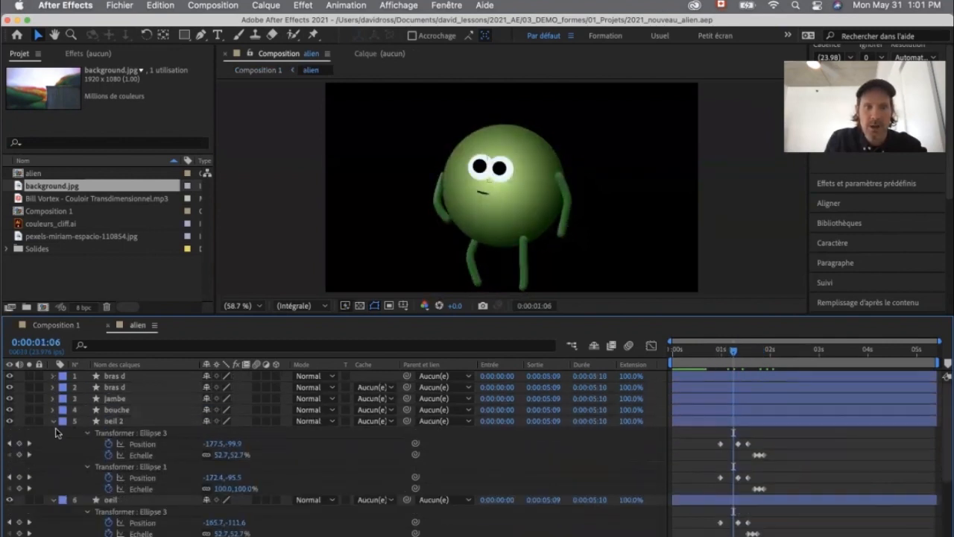
{"action": "left_click", "coordinate": [53, 421]}
{"action": "left_click", "coordinate": [53, 432]}
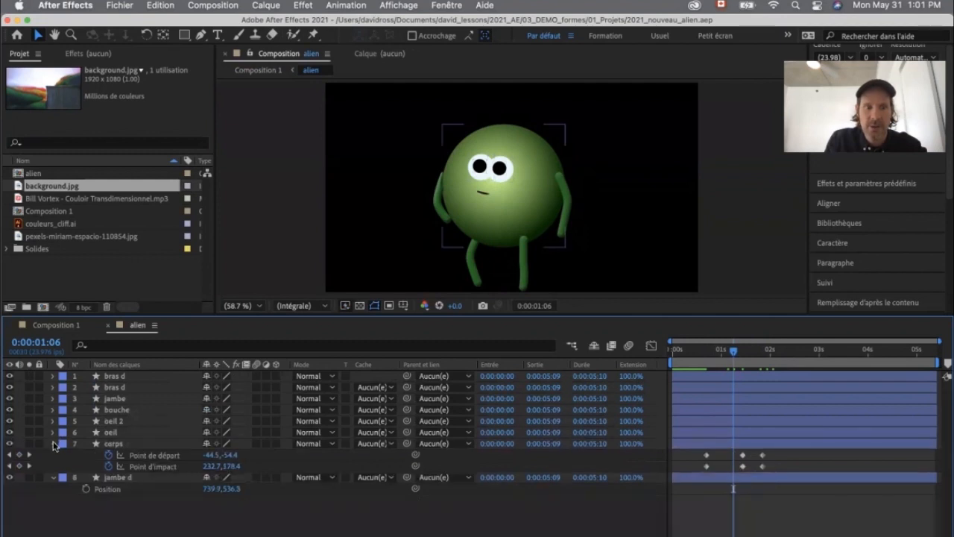
{"action": "left_click", "coordinate": [54, 443]}
{"action": "left_click", "coordinate": [53, 454]}
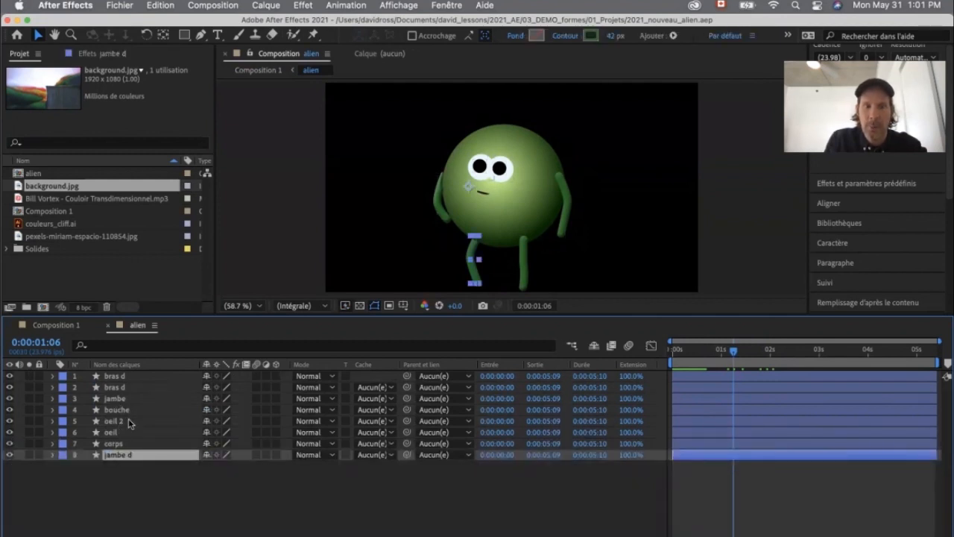
Inspect the alien's oeil and corps layers and view the character's pose at 0:00:01:03
{"action": "left_click", "coordinate": [134, 433]}
{"action": "left_click", "coordinate": [139, 443]}
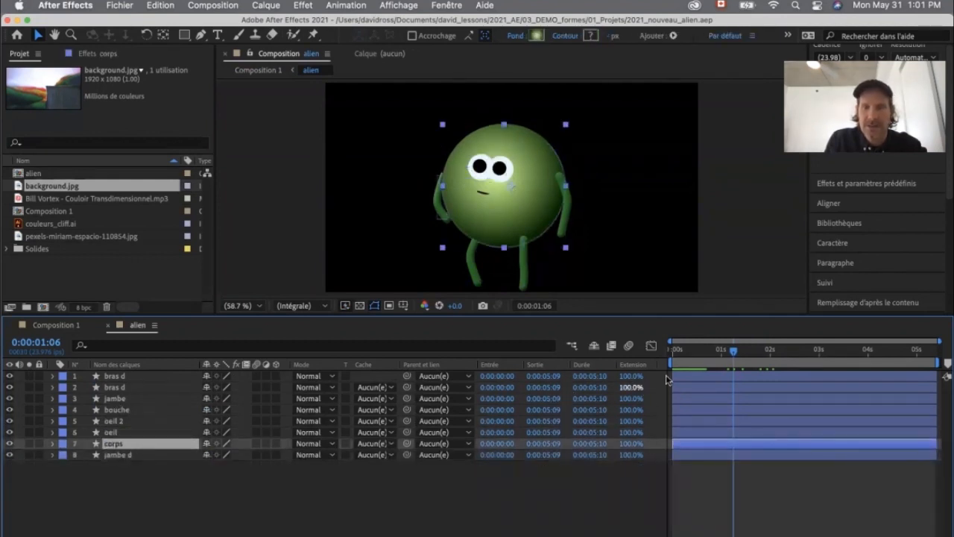
{"action": "mouse_move", "coordinate": [733, 352]}
{"action": "left_mouse_down"}
{"action": "mouse_move", "coordinate": [673, 355]}
{"action": "mouse_move", "coordinate": [726, 354]}
{"action": "left_mouse_up"}
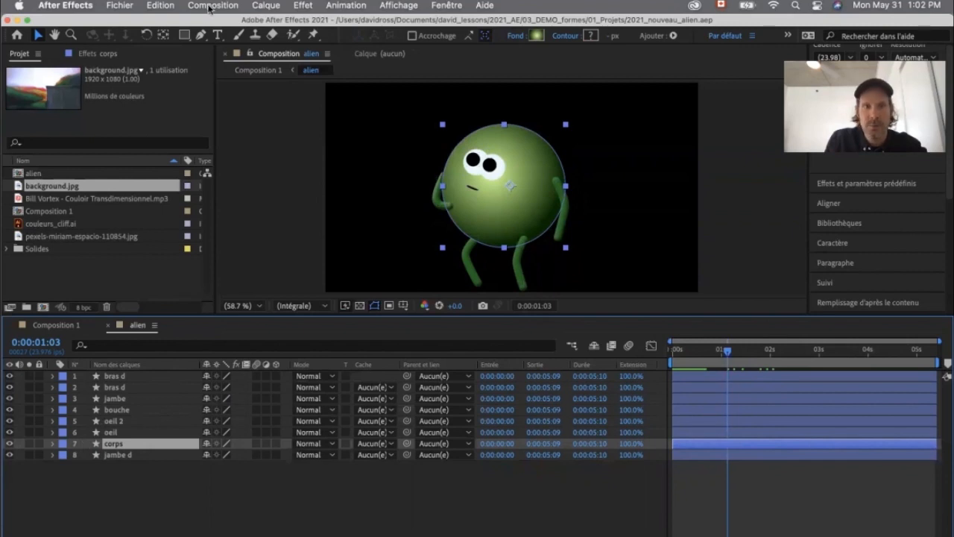
Create a new 1920 x 1080 composition at 30 frames per second named alien v2
{"action": "left_click", "coordinate": [209, 8]}
{"action": "left_click", "coordinate": [208, 26]}
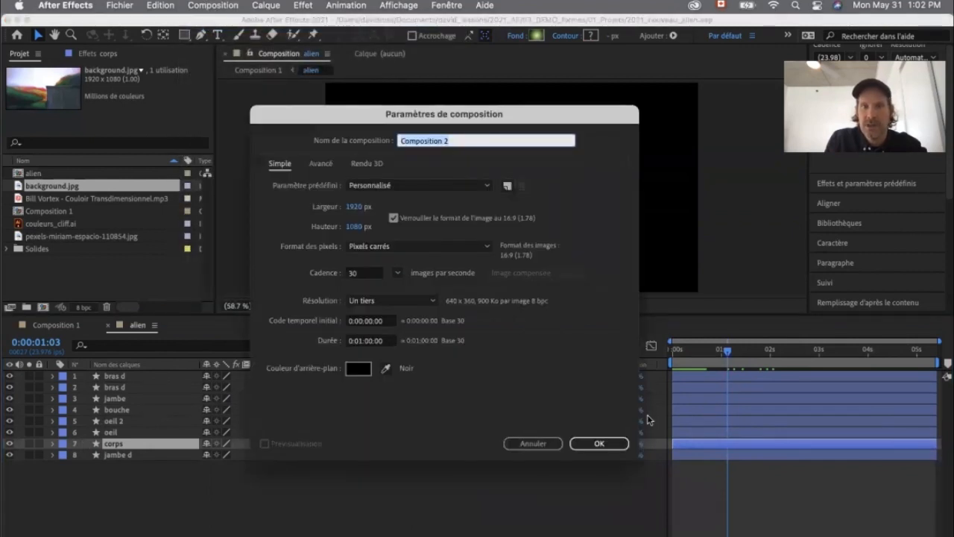
{"action": "type", "text": "v2"}
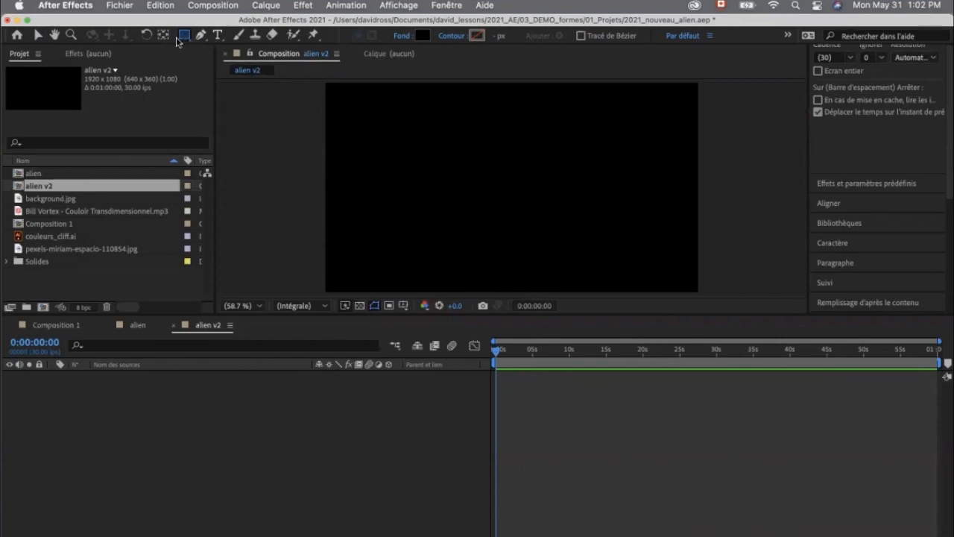
Draw a large black-filled circle without a stroke around the centre of the alien v2 composition using the Ellipse tool
{"action": "left_click", "coordinate": [185, 39]}
{"action": "left_click", "coordinate": [201, 36]}
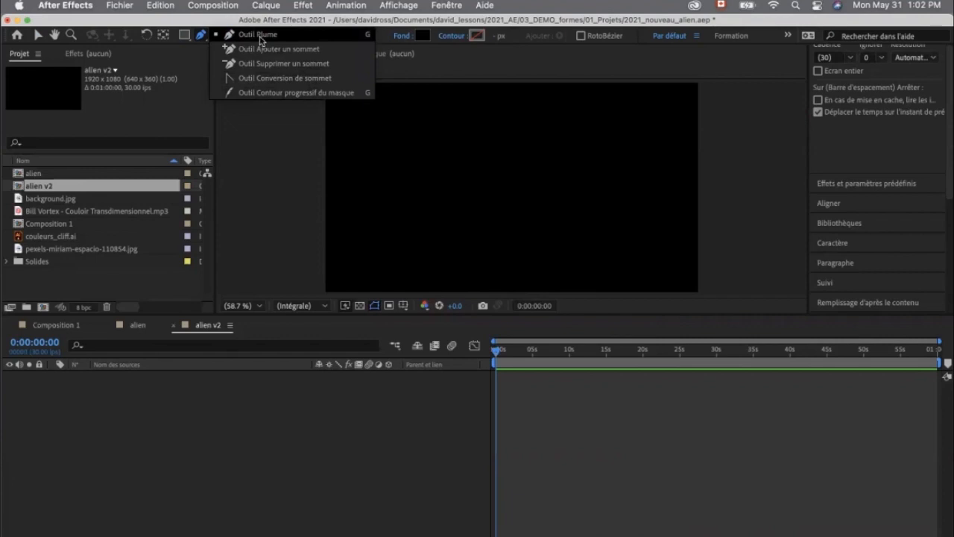
{"action": "left_click", "coordinate": [185, 35]}
{"action": "left_click", "coordinate": [231, 64]}
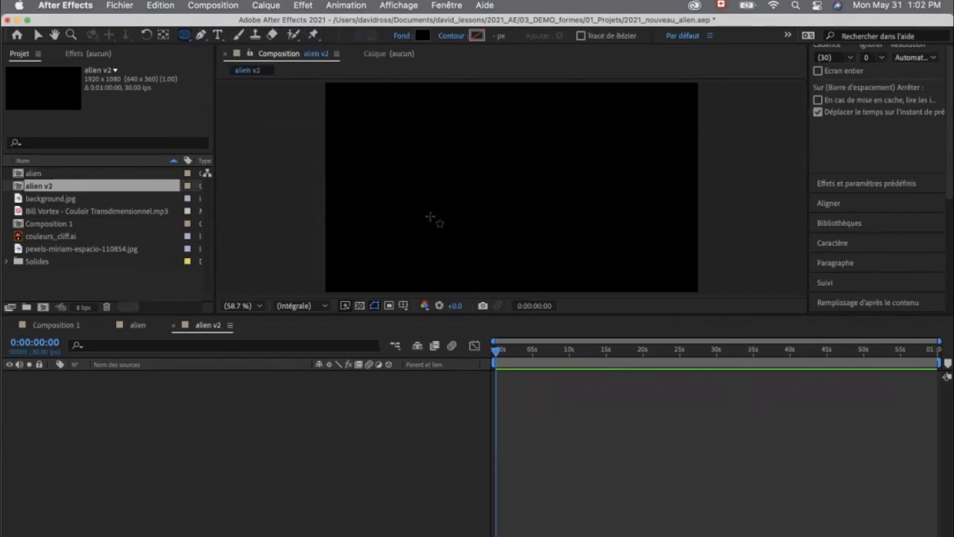
{"action": "left_click", "coordinate": [447, 131]}
{"action": "mouse_move", "coordinate": [447, 131]}
{"action": "left_mouse_down"}
{"action": "mouse_move", "coordinate": [567, 246]}
{"action": "mouse_move", "coordinate": [534, 211]}
{"action": "mouse_move", "coordinate": [559, 202]}
{"action": "mouse_move", "coordinate": [570, 247]}
{"action": "mouse_move", "coordinate": [557, 233]}
{"action": "mouse_move", "coordinate": [507, 231]}
{"action": "mouse_move", "coordinate": [566, 245]}
{"action": "mouse_move", "coordinate": [548, 233]}
{"action": "mouse_move", "coordinate": [567, 246]}
{"action": "mouse_move", "coordinate": [537, 230]}
{"action": "mouse_move", "coordinate": [564, 245]}
{"action": "mouse_move", "coordinate": [548, 240]}
{"action": "left_mouse_up"}
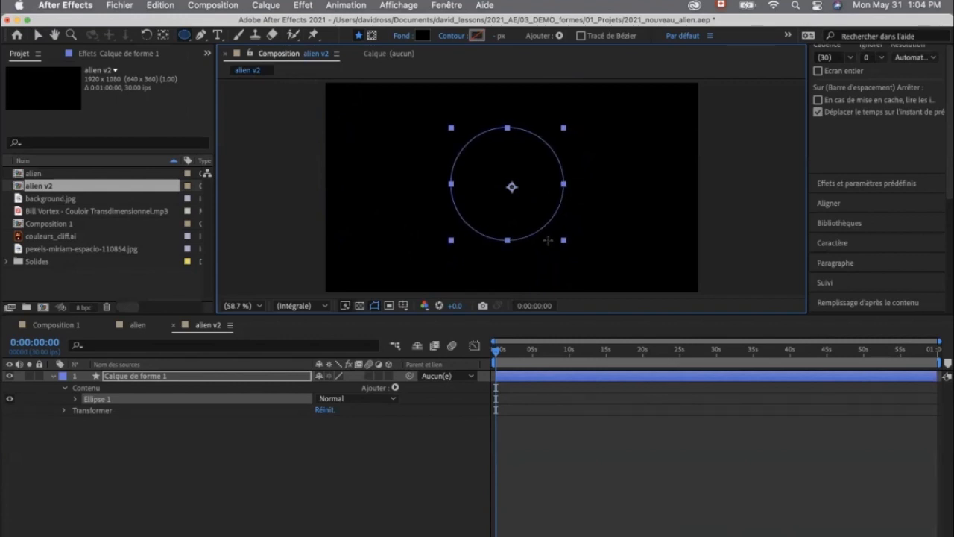
{"action": "mouse_move", "coordinate": [572, 248]}
{"action": "left_mouse_down"}
{"action": "mouse_move", "coordinate": [498, 245]}
{"action": "mouse_move", "coordinate": [581, 261]}
{"action": "mouse_move", "coordinate": [512, 238]}
{"action": "mouse_move", "coordinate": [541, 264]}
{"action": "mouse_move", "coordinate": [550, 245]}
{"action": "left_mouse_up"}
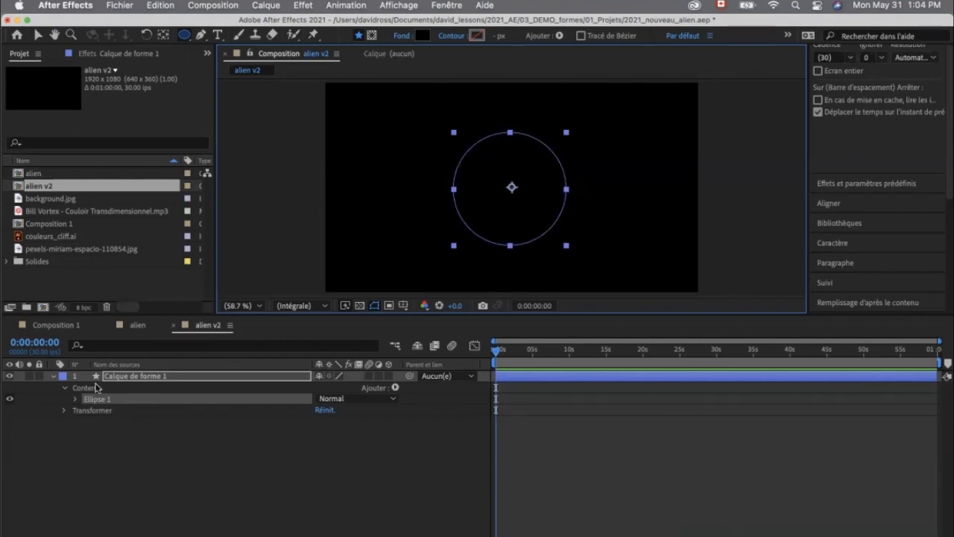
Rename the circle's shape layer as corps
{"action": "key", "text": "Return"}
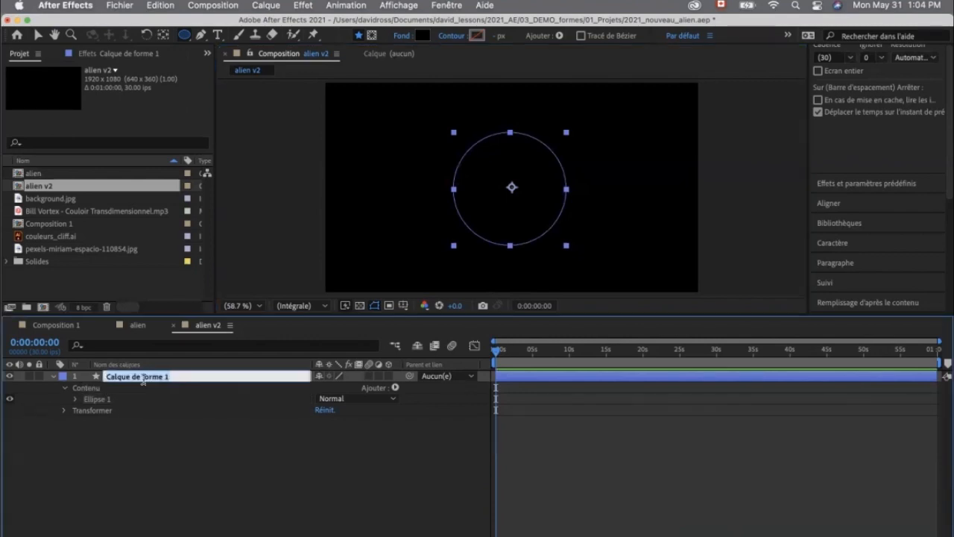
{"action": "left_click", "coordinate": [188, 376]}
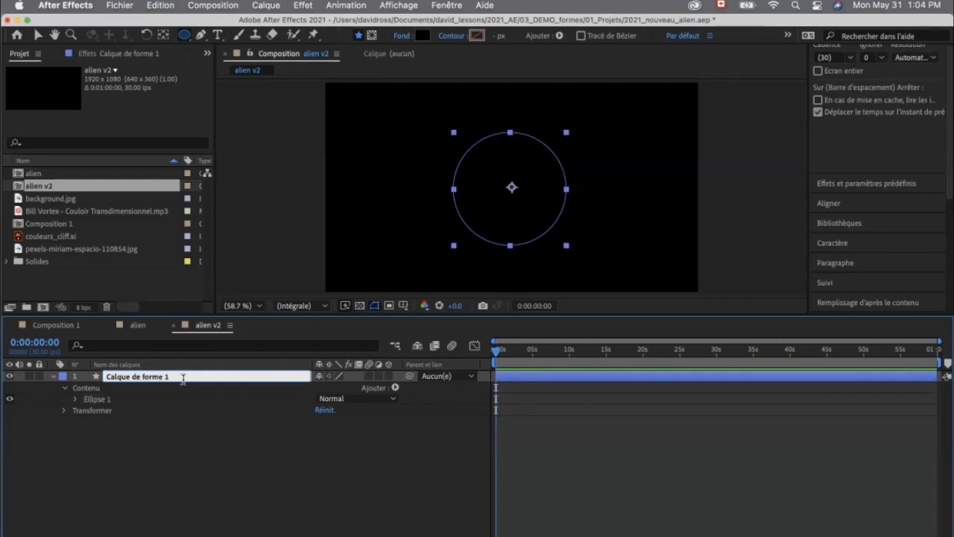
{"action": "key", "text": "BackSpace"}
{"action": "key", "text": "BackSpace"}
{"action": "key", "text": "BackSpace"}
{"action": "key", "text": "BackSpace"}
{"action": "key", "text": "BackSpace"}
{"action": "key", "text": "BackSpace"}
{"action": "key", "text": "BackSpace"}
{"action": "key", "text": "BackSpace"}
{"action": "type", "text": "corps"}
{"action": "key", "text": "Return"}
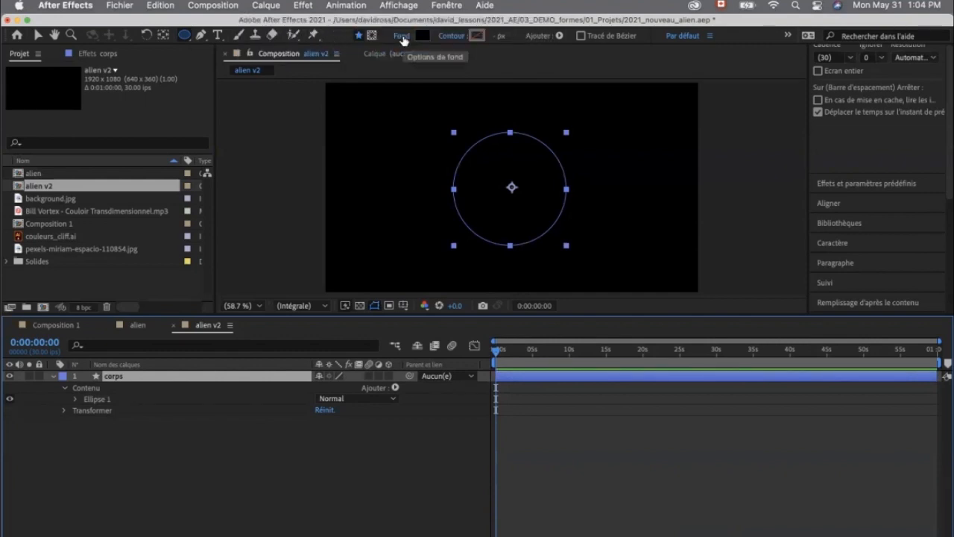
Change the fill of the corps circle to a radial gradient at 100% opacity in Normal mode
{"action": "left_click", "coordinate": [402, 37]}
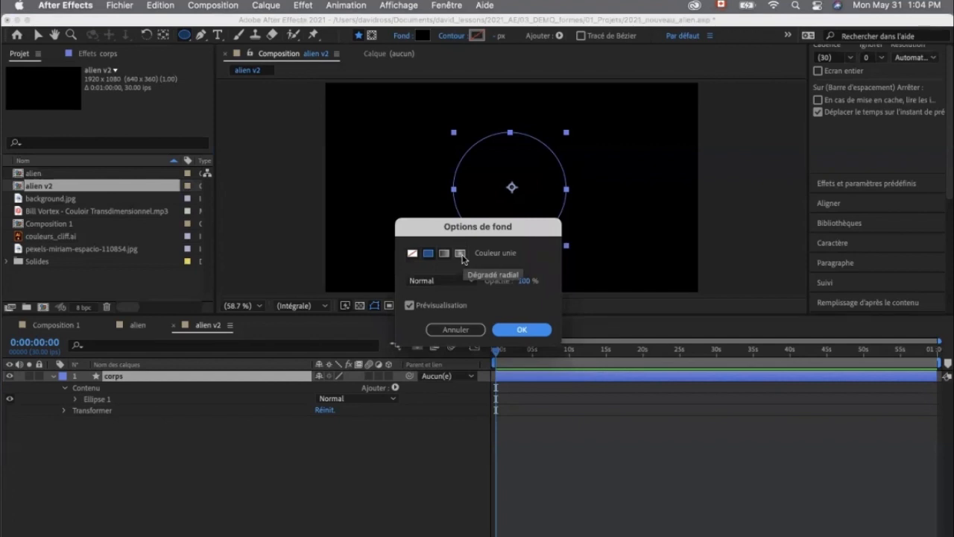
{"action": "left_click", "coordinate": [460, 254]}
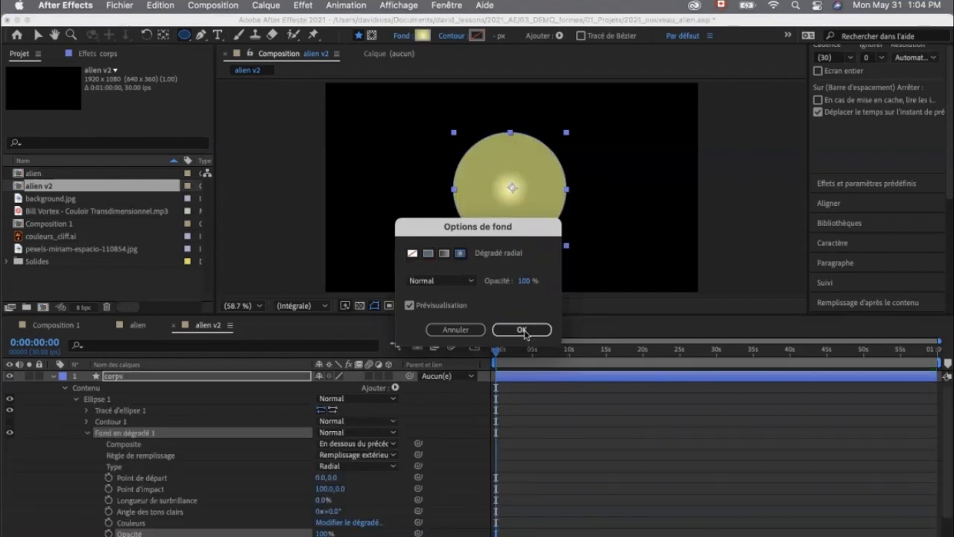
{"action": "left_click", "coordinate": [522, 329]}
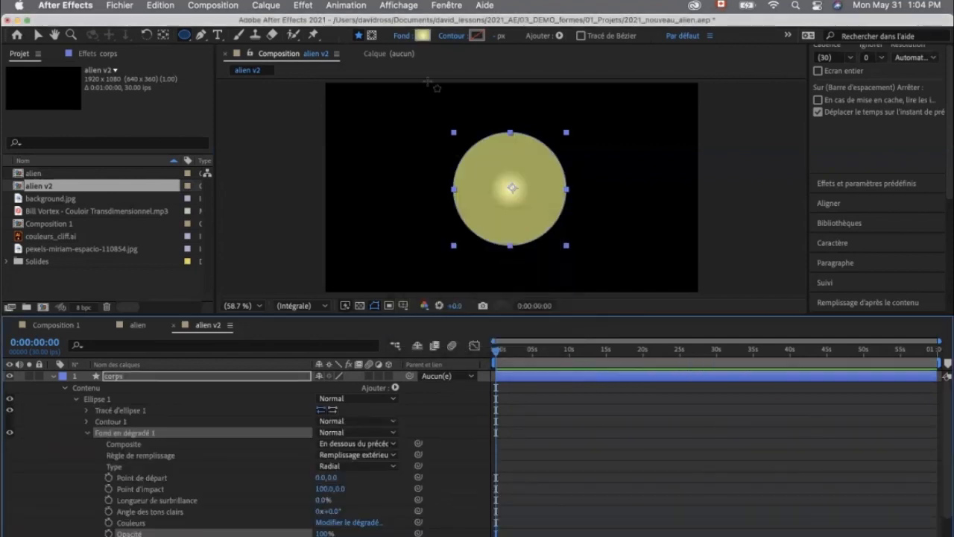
Recolour the corps circle's radial gradient from a near-white centre to a saturated blue outer colour
{"action": "left_click", "coordinate": [423, 35]}
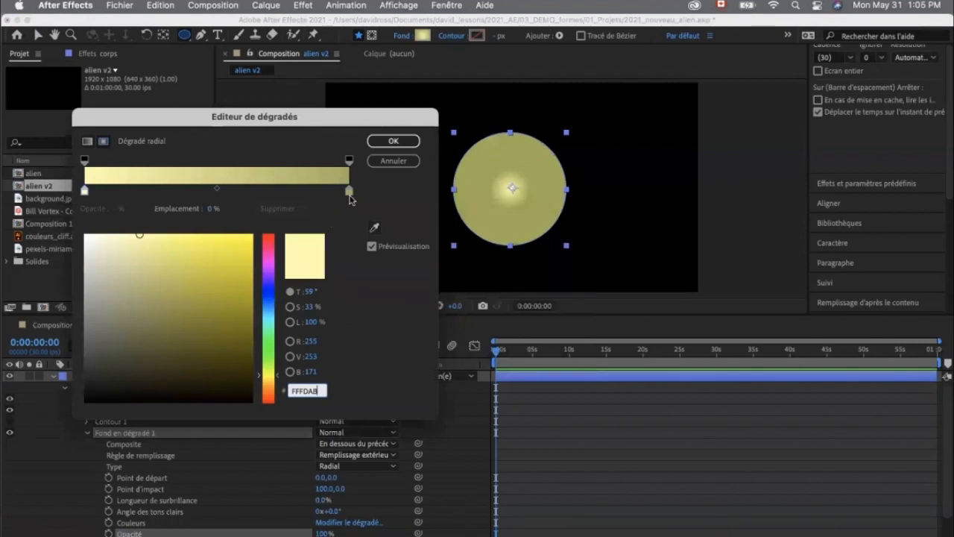
{"action": "left_click", "coordinate": [270, 289]}
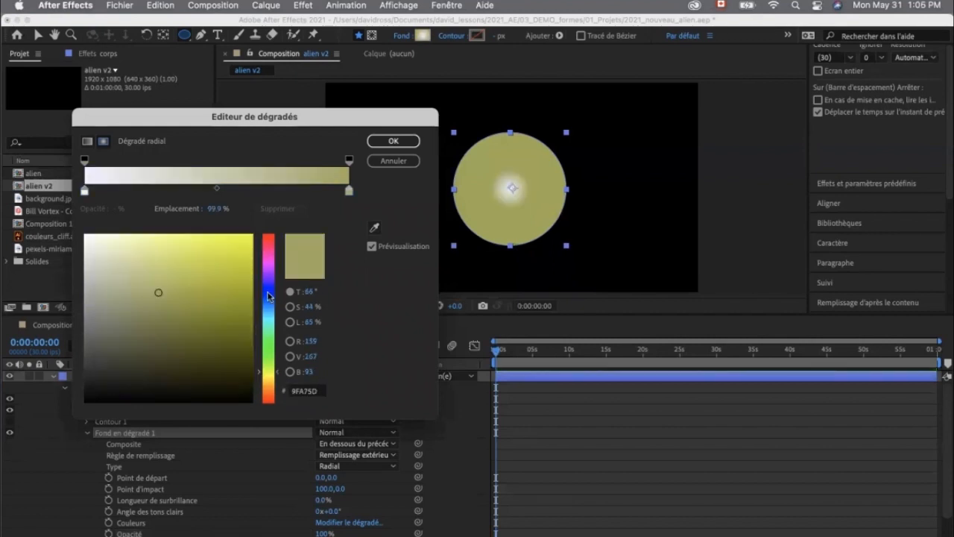
{"action": "left_click", "coordinate": [268, 296]}
{"action": "left_click_drag", "start_coordinate": [213, 331], "coordinate": [192, 320]}
{"action": "left_click", "coordinate": [393, 142]}
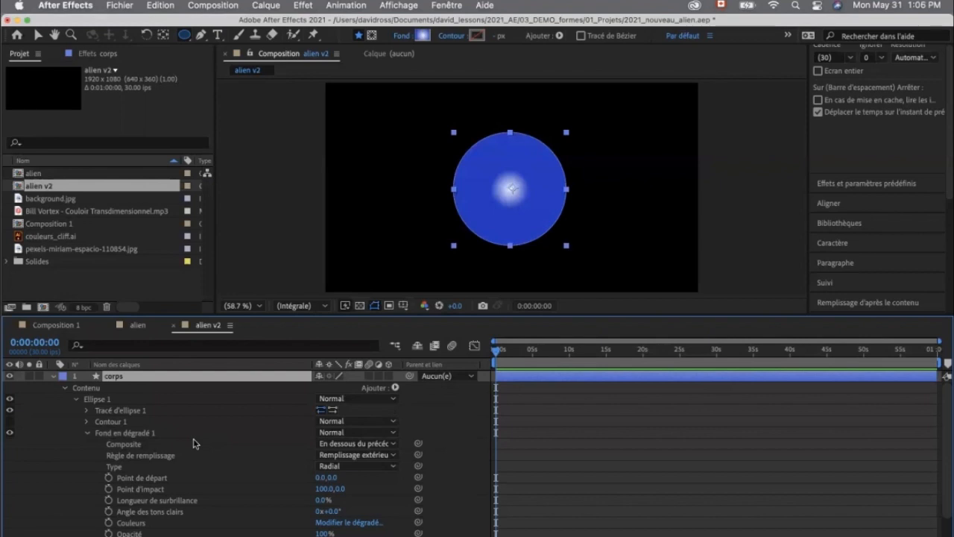
Shape the corps gradient by moving its start point to about -75.5, -102.5 and its end point to about 156.8, 206.5
{"action": "left_click", "coordinate": [150, 488]}
{"action": "left_click", "coordinate": [151, 478]}
{"action": "left_click", "coordinate": [111, 468]}
{"action": "left_click", "coordinate": [110, 456]}
{"action": "left_click", "coordinate": [109, 467]}
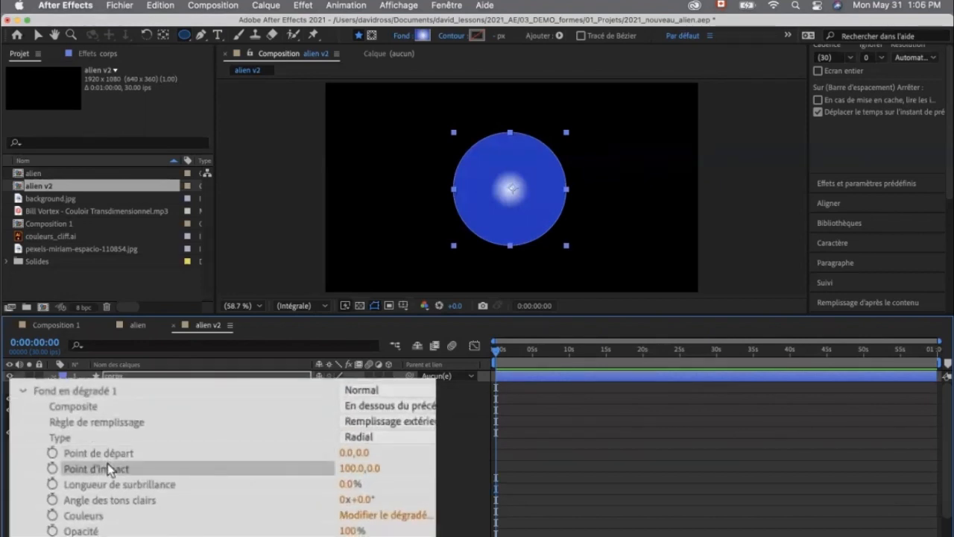
{"action": "left_click", "coordinate": [37, 35]}
{"action": "left_click_drag", "start_coordinate": [468, 186], "coordinate": [488, 161]}
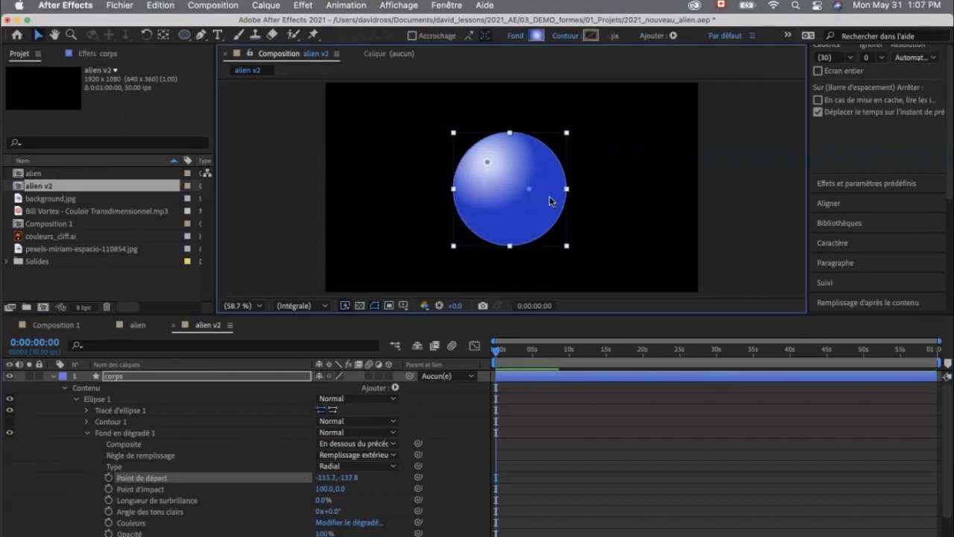
{"action": "left_click_drag", "start_coordinate": [529, 189], "coordinate": [537, 229]}
{"action": "left_click_drag", "start_coordinate": [485, 163], "coordinate": [482, 160]}
{"action": "left_click_drag", "start_coordinate": [538, 229], "coordinate": [539, 228]}
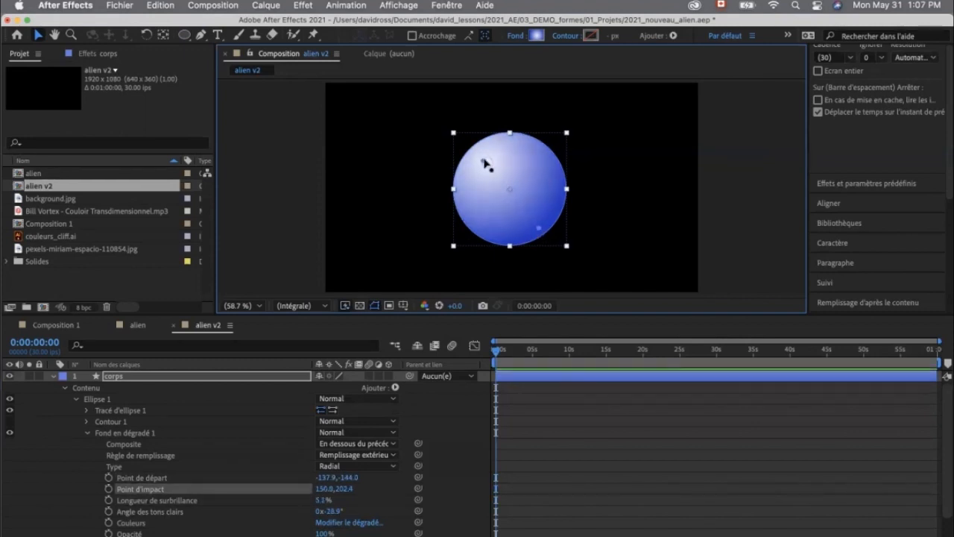
{"action": "left_click_drag", "start_coordinate": [483, 160], "coordinate": [488, 165]}
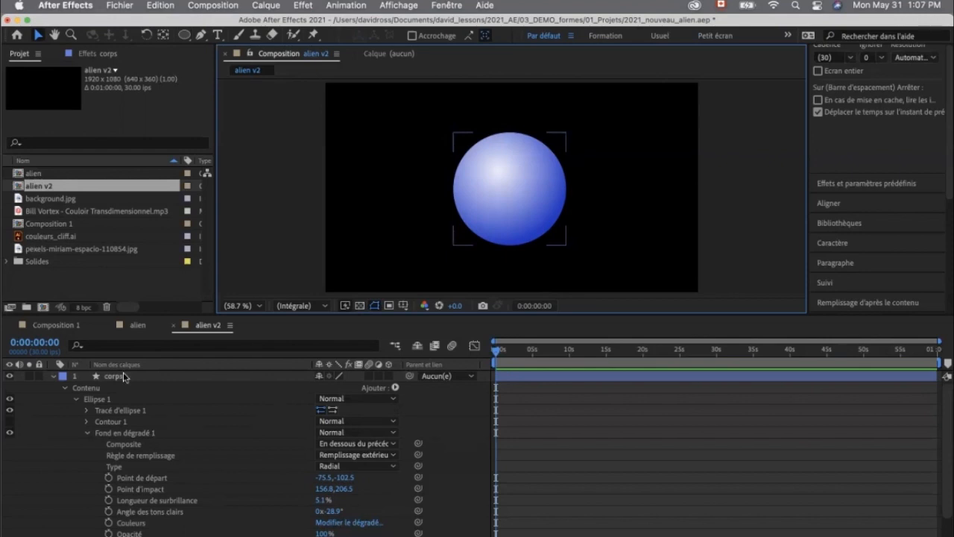
{"action": "left_click", "coordinate": [123, 376]}
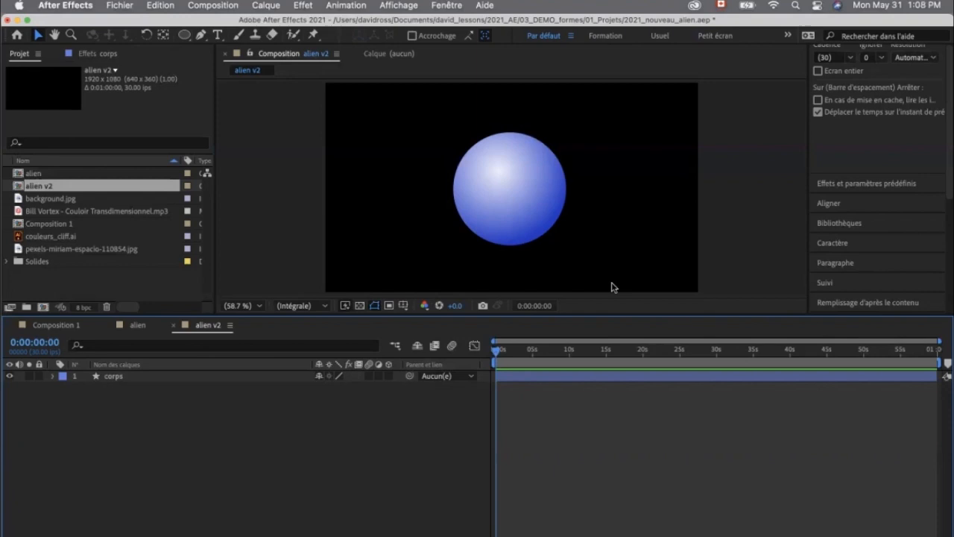
Activate the Ellipse tool and cycle the fill type for new shapes from radial gradient to a solid colour
{"action": "left_click", "coordinate": [183, 36]}
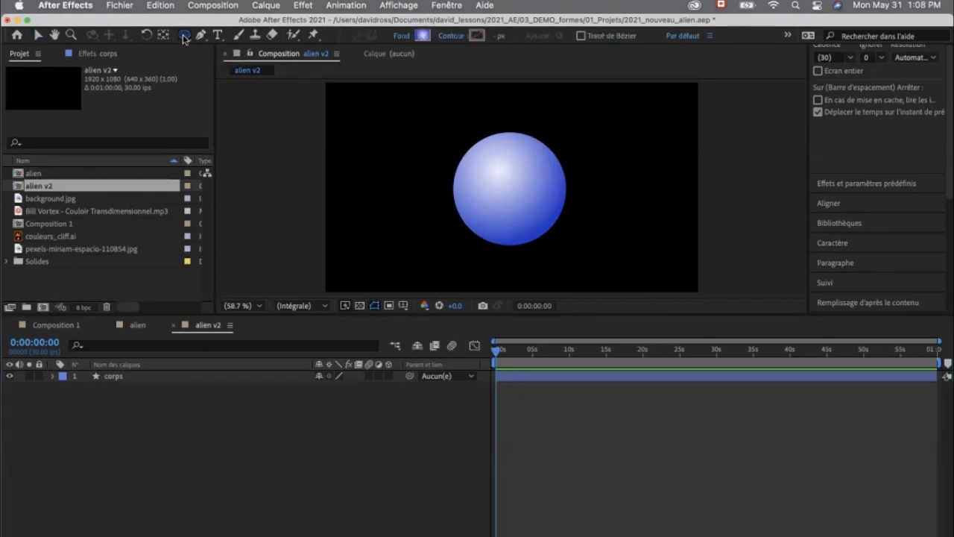
{"action": "left_click", "coordinate": [424, 36], "text": "alt"}
{"action": "left_click", "coordinate": [423, 36], "text": "alt"}
{"action": "left_click", "coordinate": [422, 36], "text": "alt"}
{"action": "left_click", "coordinate": [422, 36], "text": "alt"}
{"action": "left_click", "coordinate": [423, 36], "text": "alt"}
{"action": "left_click", "coordinate": [423, 36], "text": "alt"}
{"action": "left_click", "coordinate": [423, 36], "text": "alt"}
{"action": "left_click", "coordinate": [423, 36], "text": "alt"}
{"action": "left_click", "coordinate": [422, 36], "text": "alt"}
{"action": "left_click", "coordinate": [421, 36], "text": "alt"}
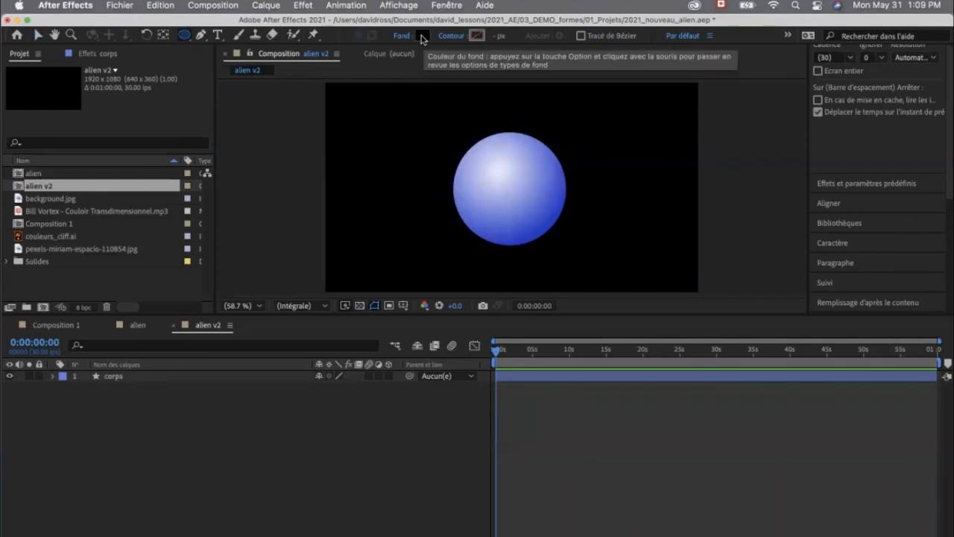
Set the new shape's fill to white (FFFFFF) and draw a small circle on the upper left of the blue body
{"action": "left_click", "coordinate": [422, 36]}
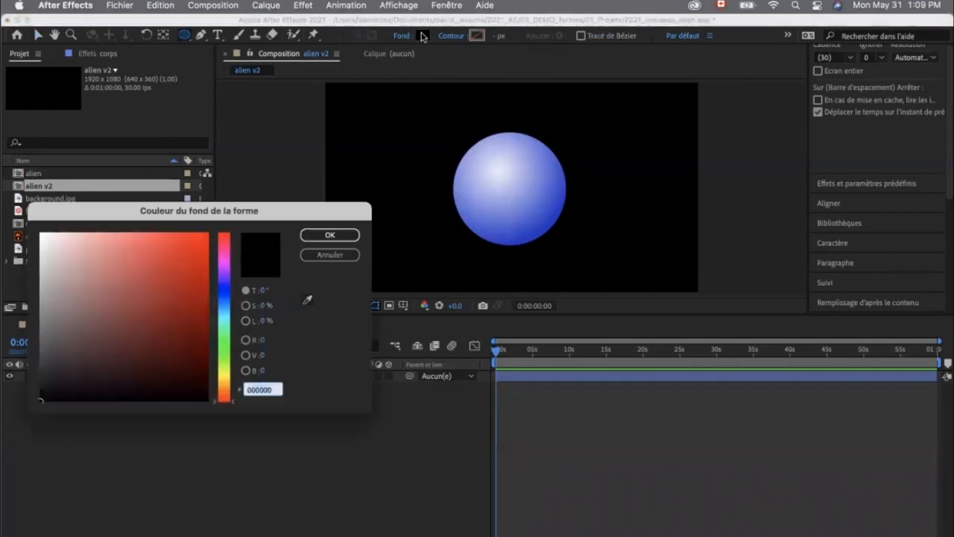
{"action": "left_click", "coordinate": [37, 233]}
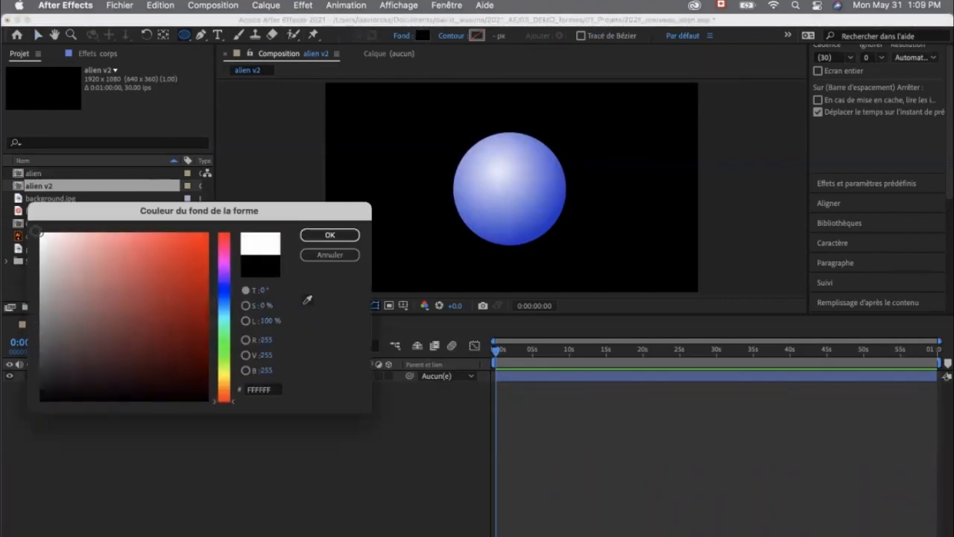
{"action": "left_click", "coordinate": [329, 235]}
{"action": "left_click_drag", "start_coordinate": [479, 161], "coordinate": [505, 189]}
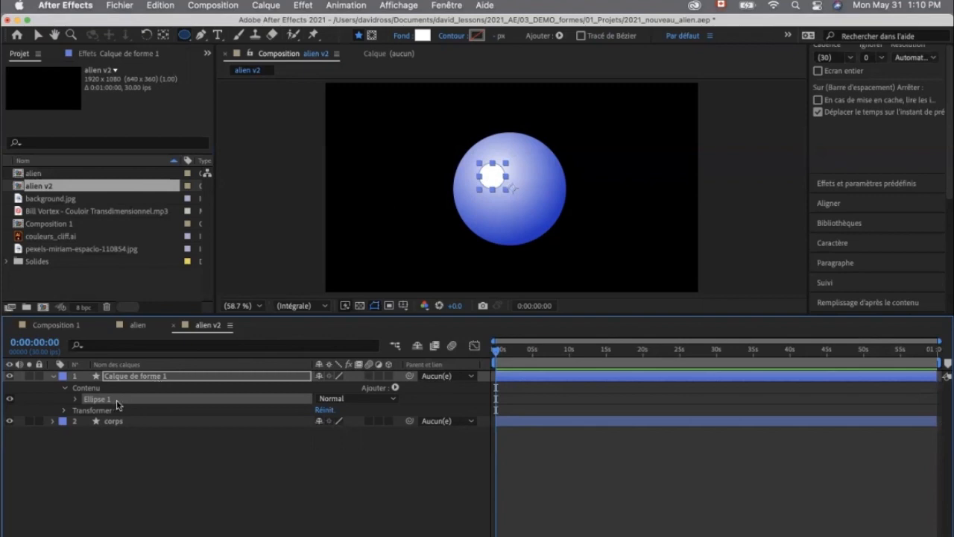
Rename the new shape layer as oeil and duplicate its Ellipse 1 for the pupil
{"action": "type", "text": "oeil"}
{"action": "key", "text": "Return"}
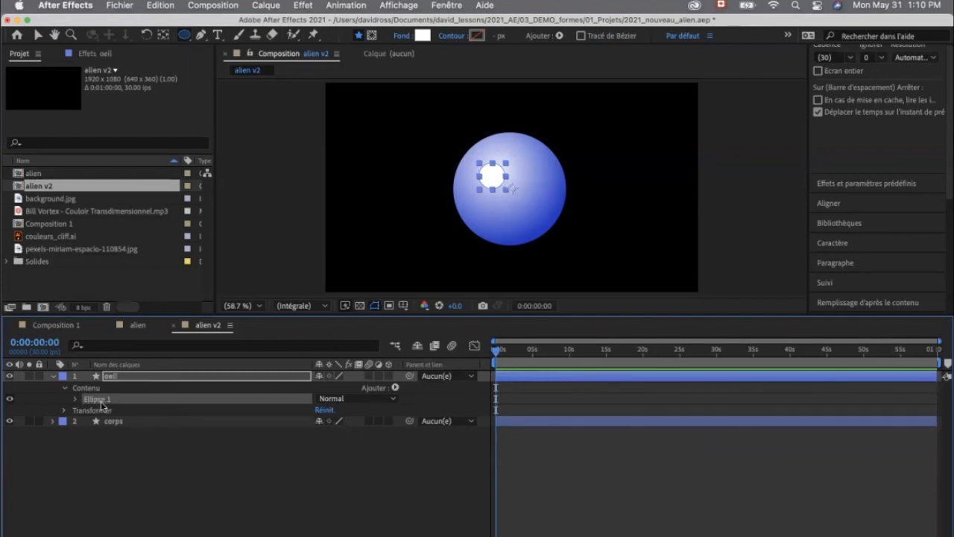
{"action": "key", "text": "super+d"}
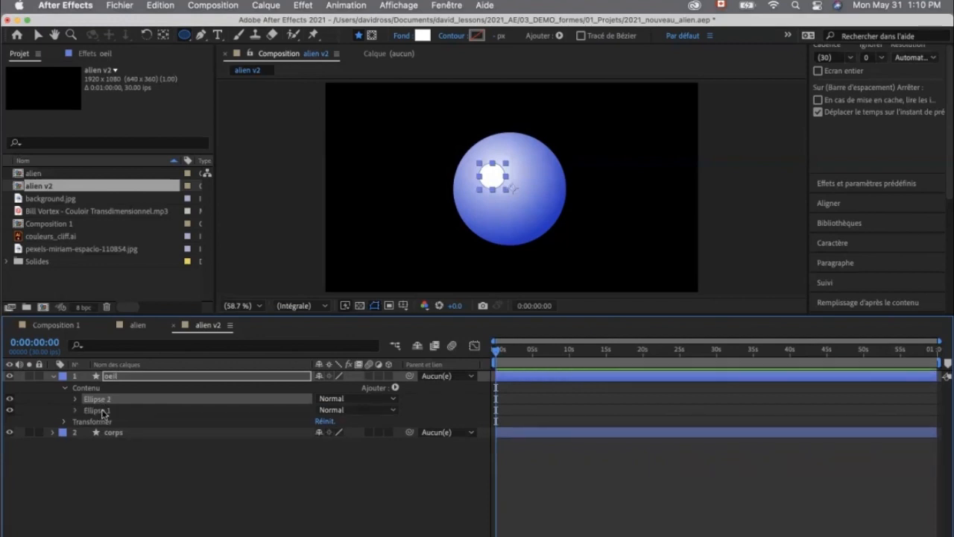
Shrink Ellipse 2 around its centre to about 58% and fill it with black (000000) as the pupil
{"action": "key", "text": "v"}
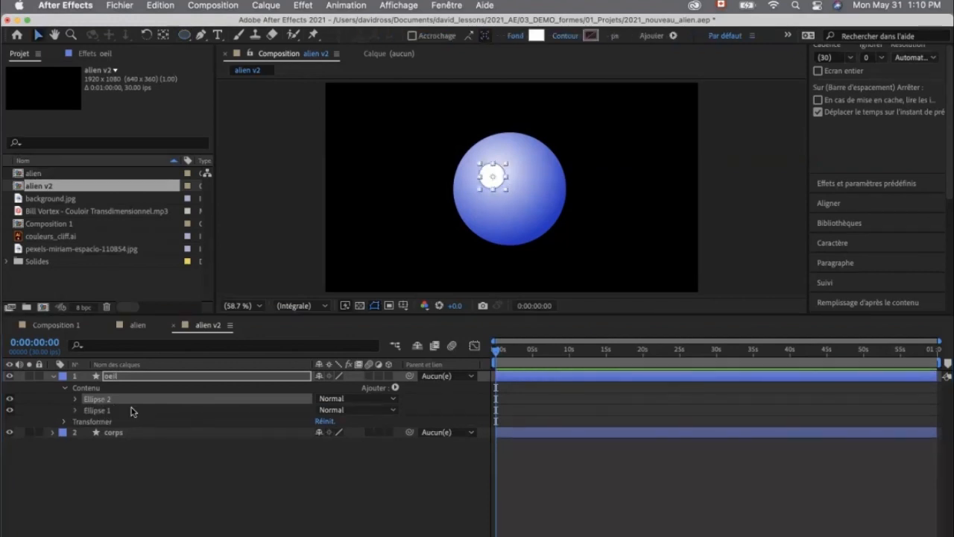
{"action": "left_click", "coordinate": [479, 166]}
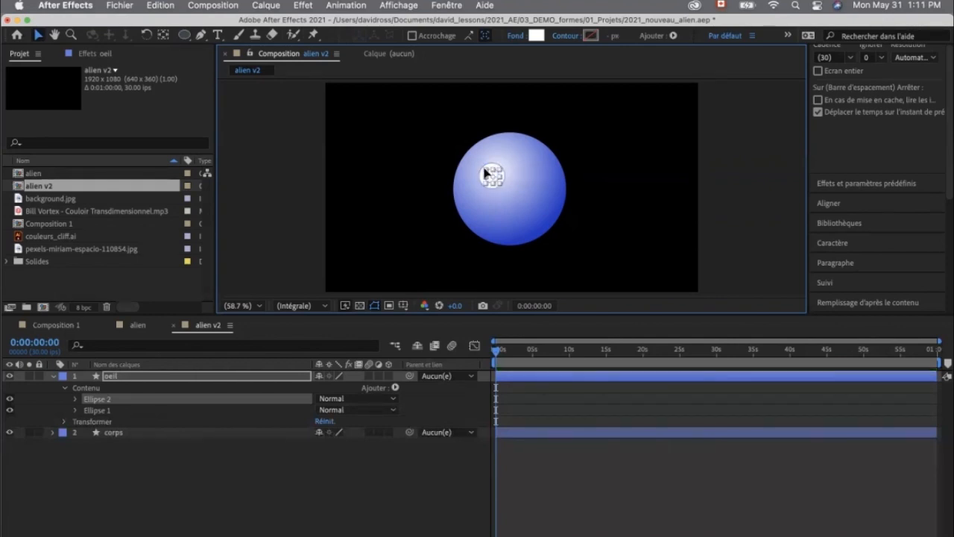
{"action": "left_click", "coordinate": [536, 35]}
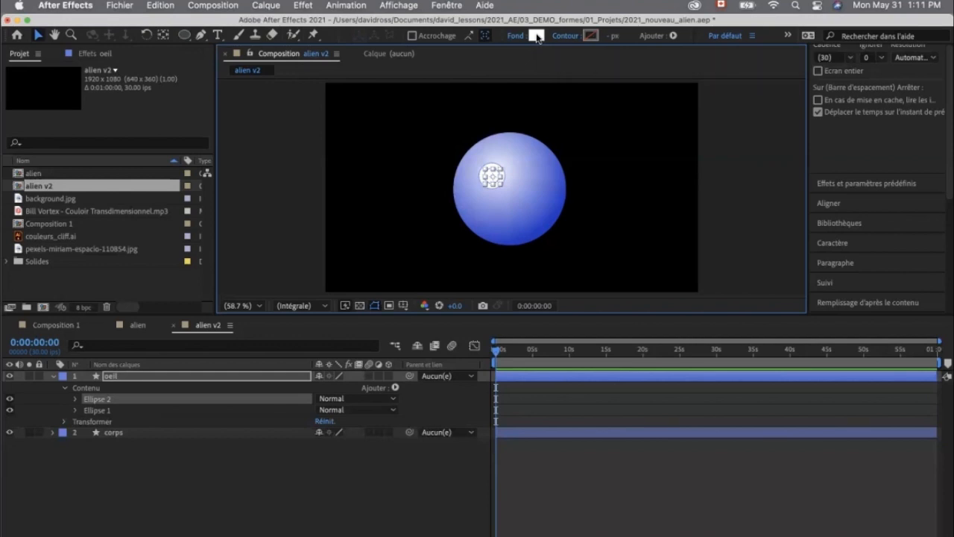
{"action": "left_click_drag", "start_coordinate": [52, 241], "coordinate": [208, 401]}
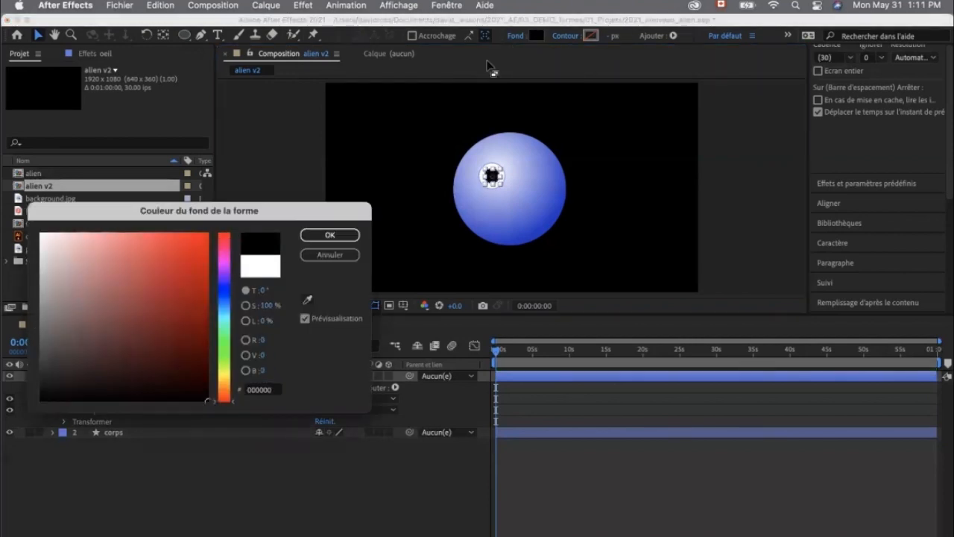
{"action": "left_click", "coordinate": [350, 235]}
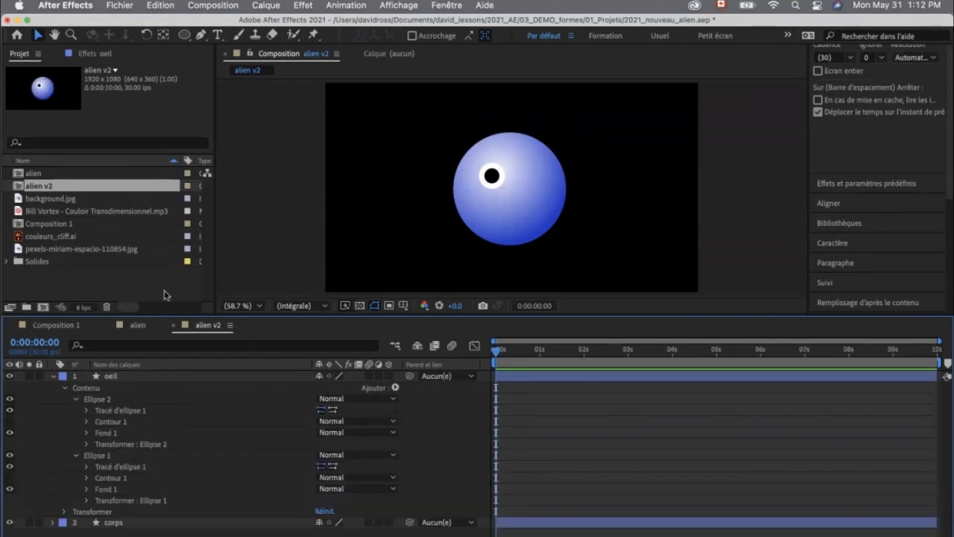
At 0 seconds, enable position keyframing for Ellipse 2 and shift the pupil up and left to about -124.0, -83.2
{"action": "left_click_drag", "start_coordinate": [161, 311], "coordinate": [161, 237]}
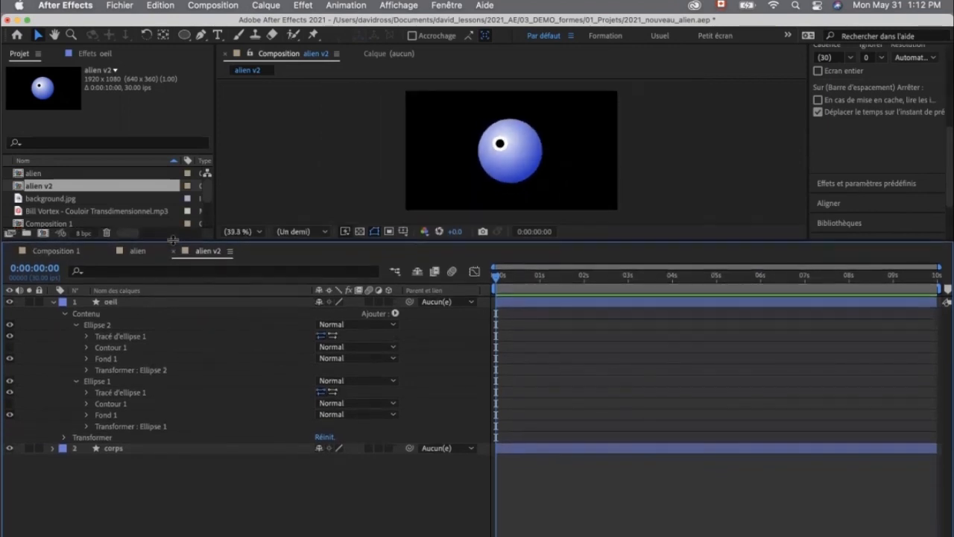
{"action": "left_click", "coordinate": [95, 371]}
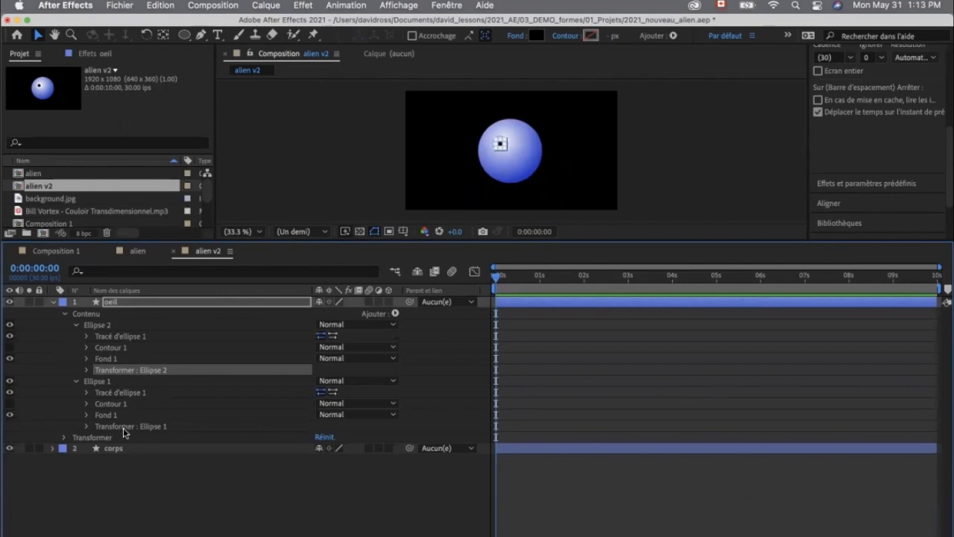
{"action": "left_click", "coordinate": [87, 371]}
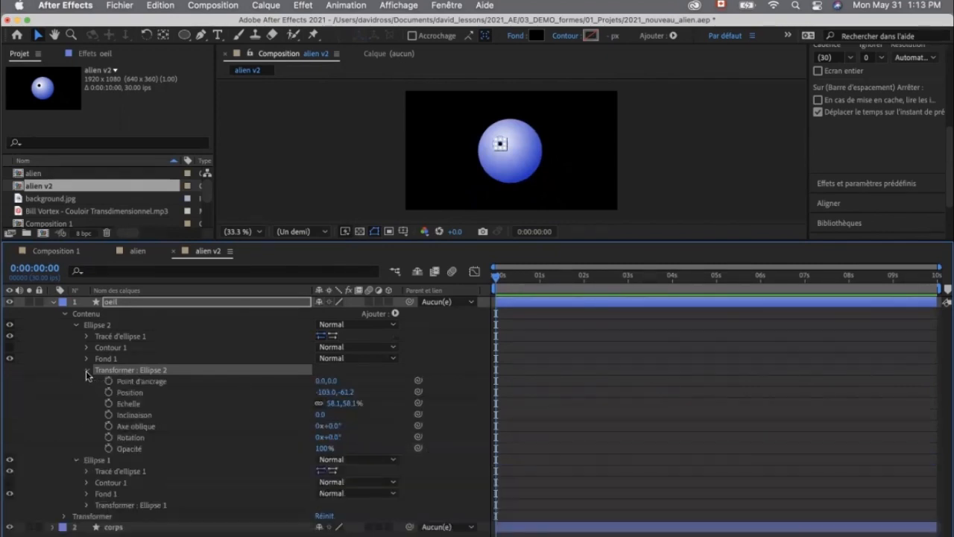
{"action": "left_click", "coordinate": [87, 371]}
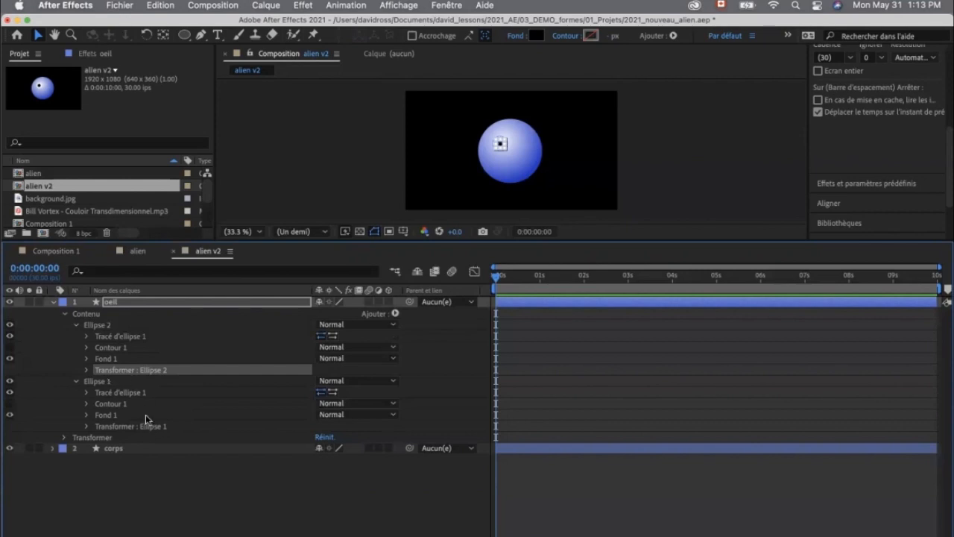
{"action": "left_click", "coordinate": [221, 406]}
{"action": "left_click", "coordinate": [86, 371]}
{"action": "left_click", "coordinate": [86, 370]}
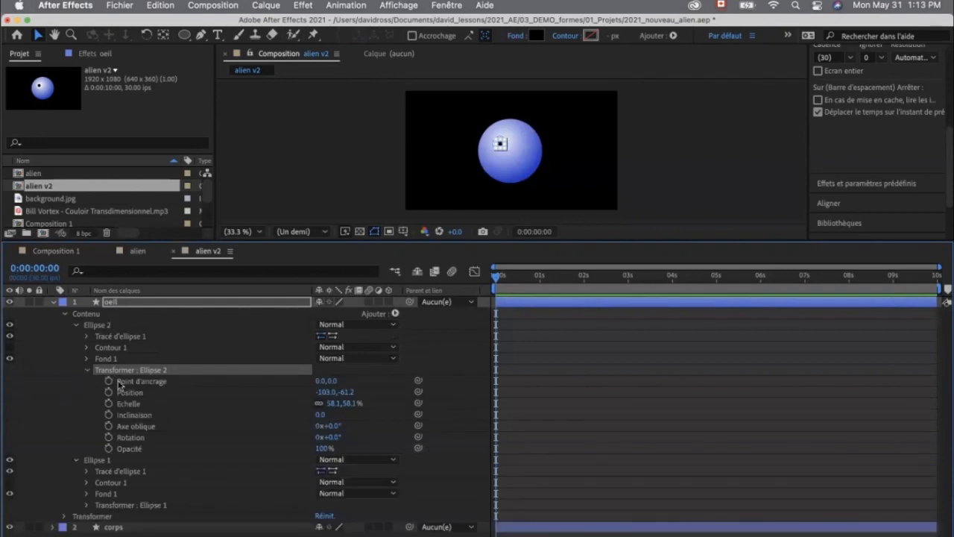
{"action": "left_click", "coordinate": [109, 391]}
{"action": "left_click_drag", "start_coordinate": [321, 391], "coordinate": [311, 395]}
{"action": "left_click_drag", "start_coordinate": [357, 392], "coordinate": [342, 392]}
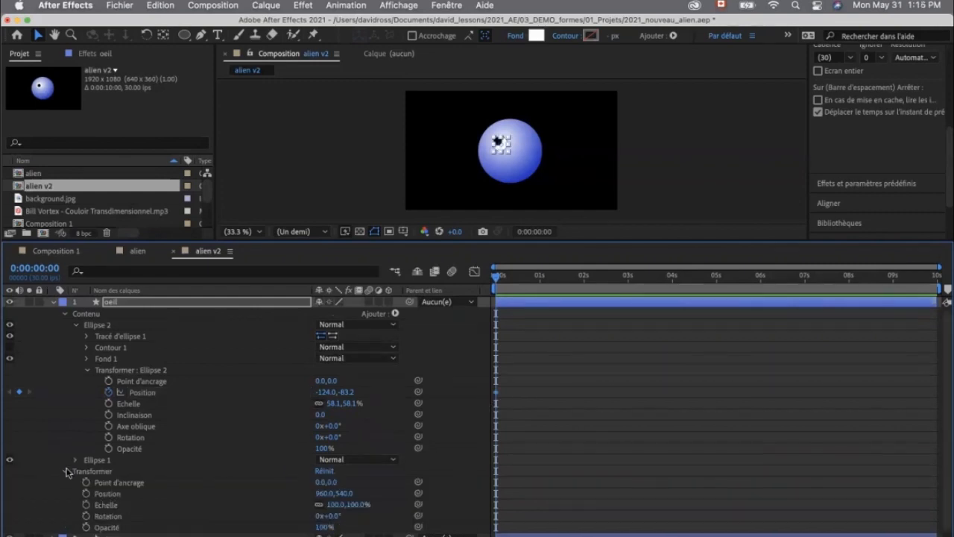
Keyframe the whole oeil layer's position from 0 seconds to about 978, 563 at 1 second, and recentre the pupil in the white there
{"action": "scroll", "coordinate": [101, 507], "scroll_direction": "down", "scroll_amount": 1}
{"action": "left_click", "coordinate": [86, 487]}
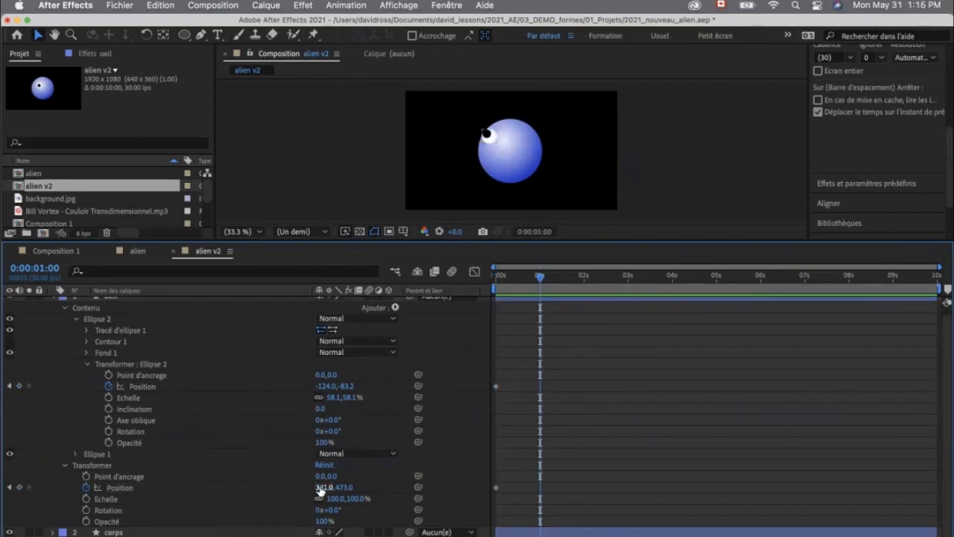
{"action": "left_click_drag", "start_coordinate": [322, 487], "coordinate": [413, 487]}
{"action": "left_click_drag", "start_coordinate": [323, 487], "coordinate": [297, 491]}
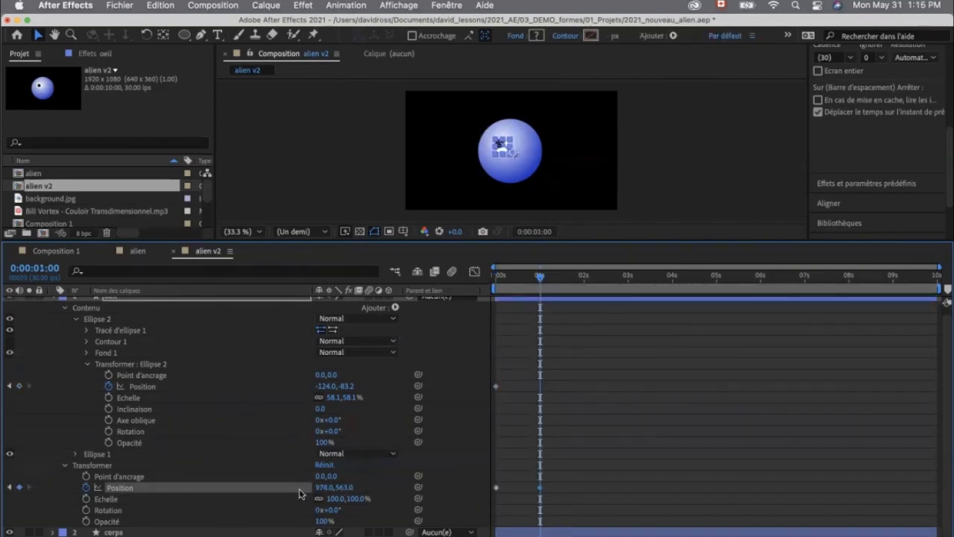
{"action": "mouse_move", "coordinate": [346, 386]}
{"action": "left_mouse_down"}
{"action": "mouse_move", "coordinate": [360, 390]}
{"action": "mouse_move", "coordinate": [346, 386]}
{"action": "left_mouse_up"}
{"action": "left_click", "coordinate": [618, 363]}
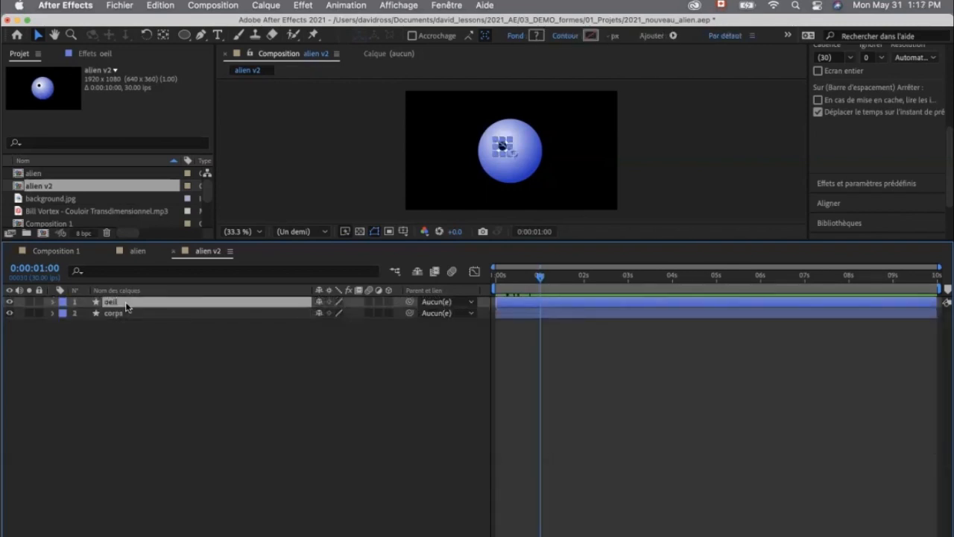
Duplicate the oeil layer, offset the copy beside the first eye with anchor point -116.0, 0.0, and scrub through the first second to check both eyes
{"action": "key", "text": "super+d"}
{"action": "left_click_drag", "start_coordinate": [540, 276], "coordinate": [494, 281]}
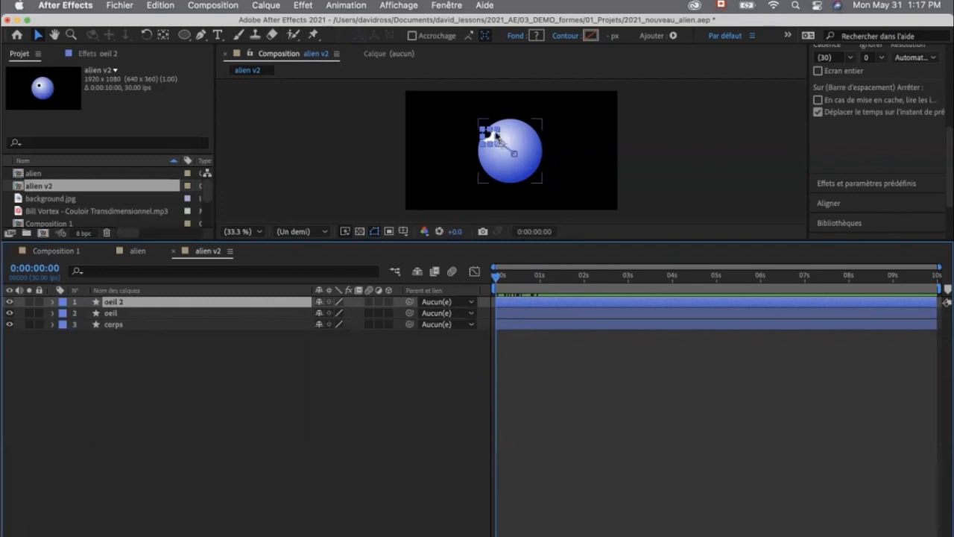
{"action": "key", "text": "a"}
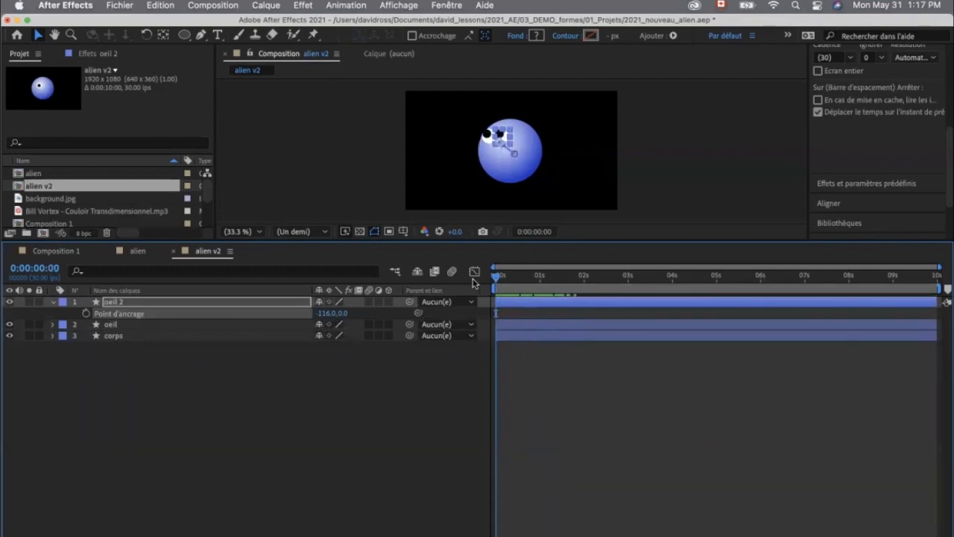
{"action": "left_click_drag", "start_coordinate": [496, 282], "coordinate": [531, 286]}
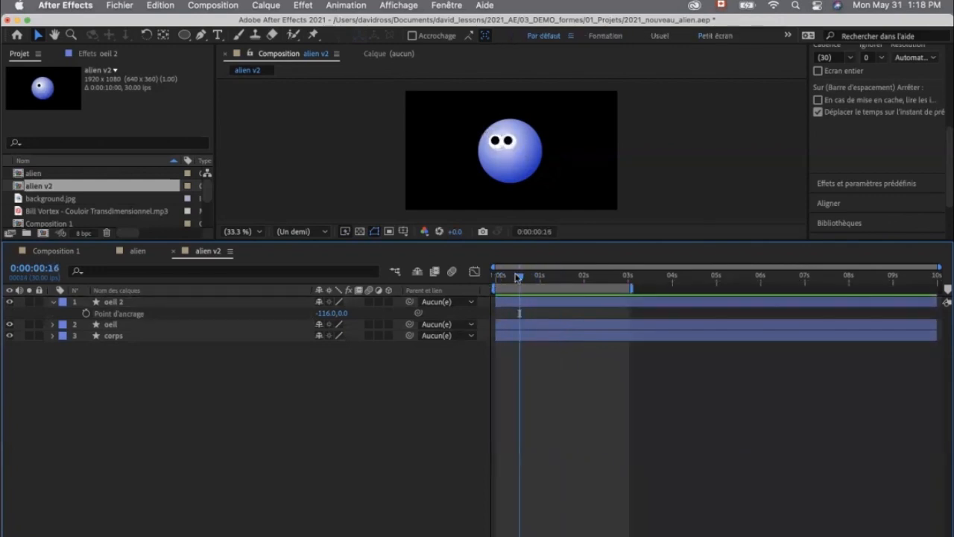
{"action": "left_click_drag", "start_coordinate": [518, 276], "coordinate": [496, 273]}
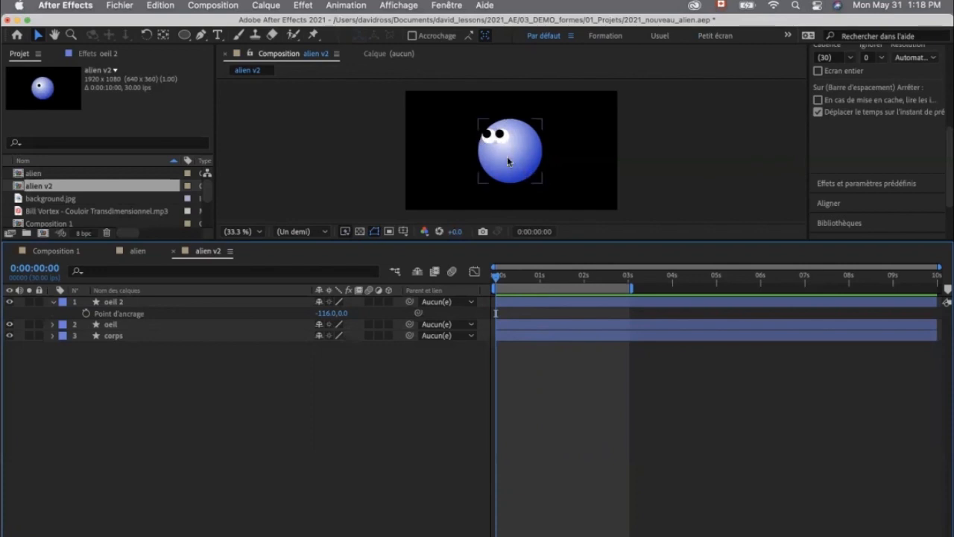
At 0 seconds, set keyframes on the start and end points of the corps layer's gradient fill
{"action": "left_click", "coordinate": [130, 340]}
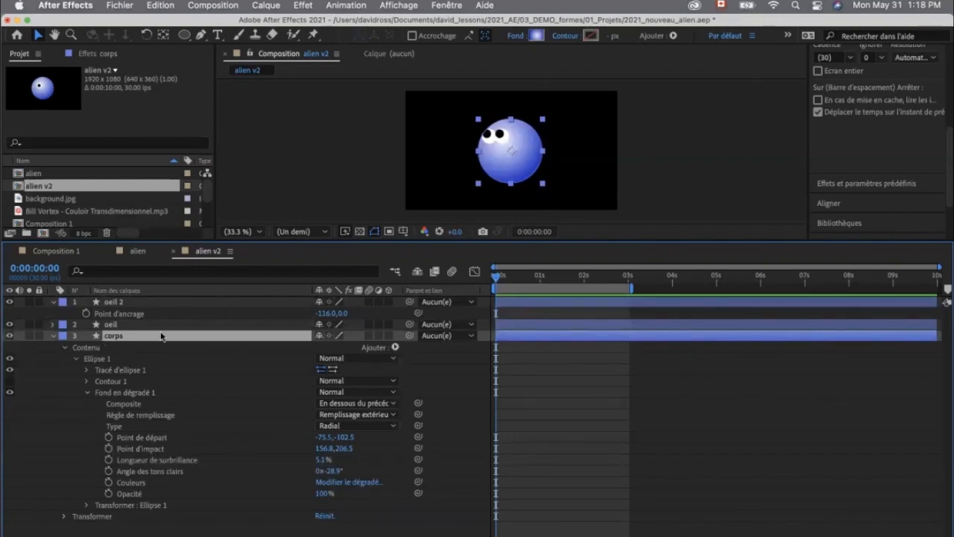
{"action": "left_click", "coordinate": [53, 302]}
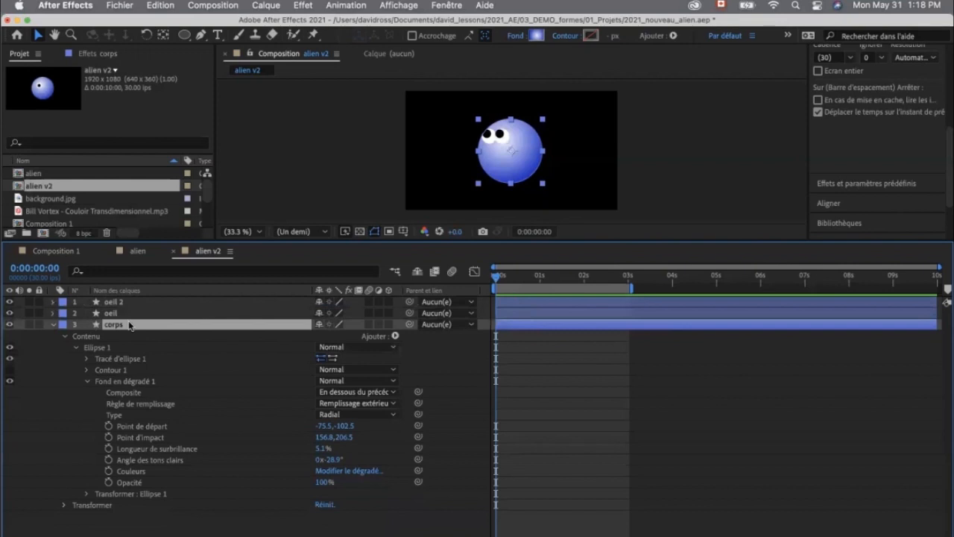
{"action": "left_click", "coordinate": [87, 381]}
{"action": "left_click", "coordinate": [88, 380]}
{"action": "left_click", "coordinate": [108, 427]}
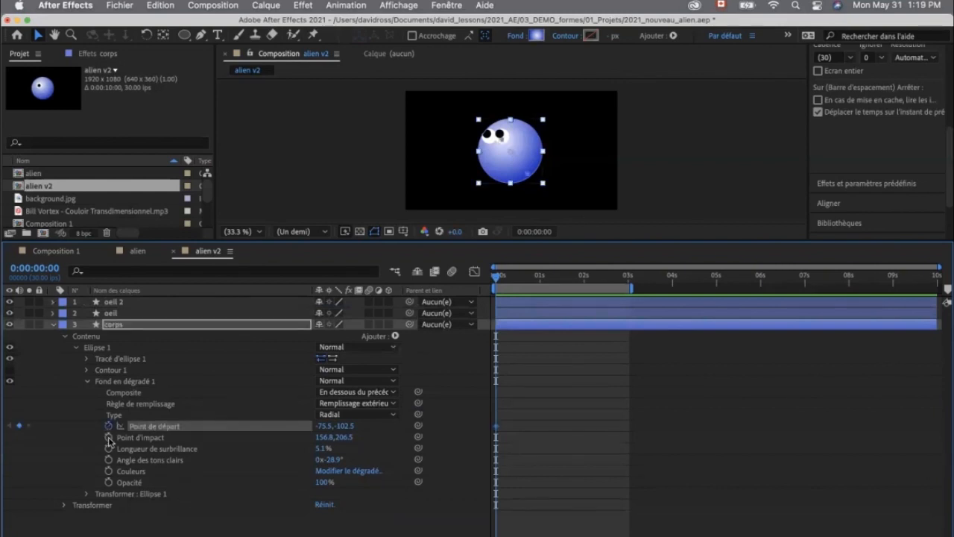
{"action": "left_click", "coordinate": [108, 438]}
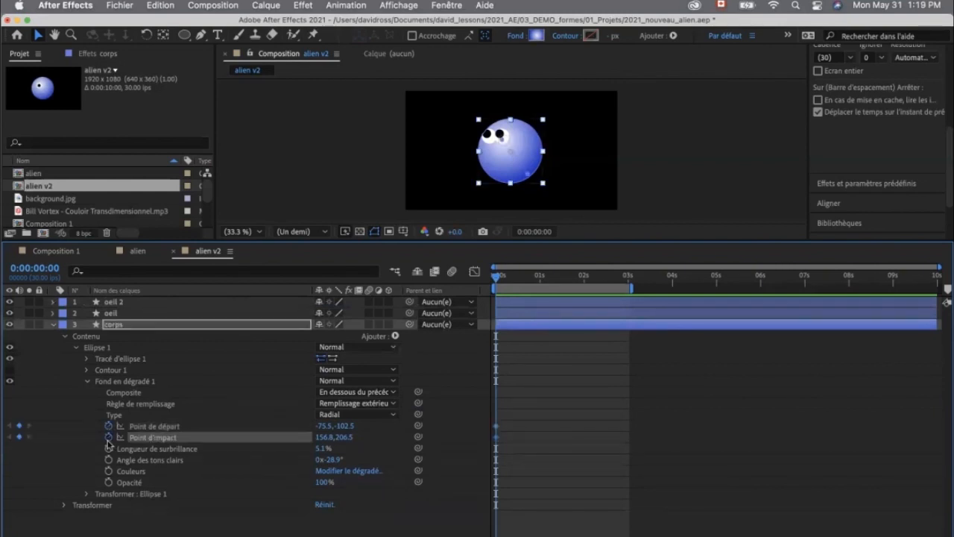
At 1 second, move the corps gradient's start point to about -8.2, -15.1 and its end point to about 193.3, 237.8
{"action": "left_click", "coordinate": [34, 268]}
{"action": "type", "text": "100"}
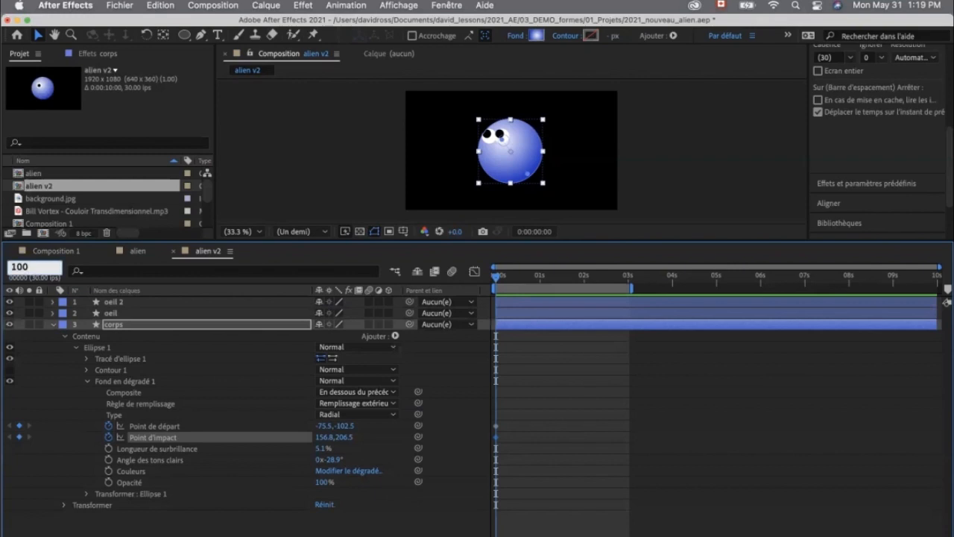
{"action": "key", "text": "Return"}
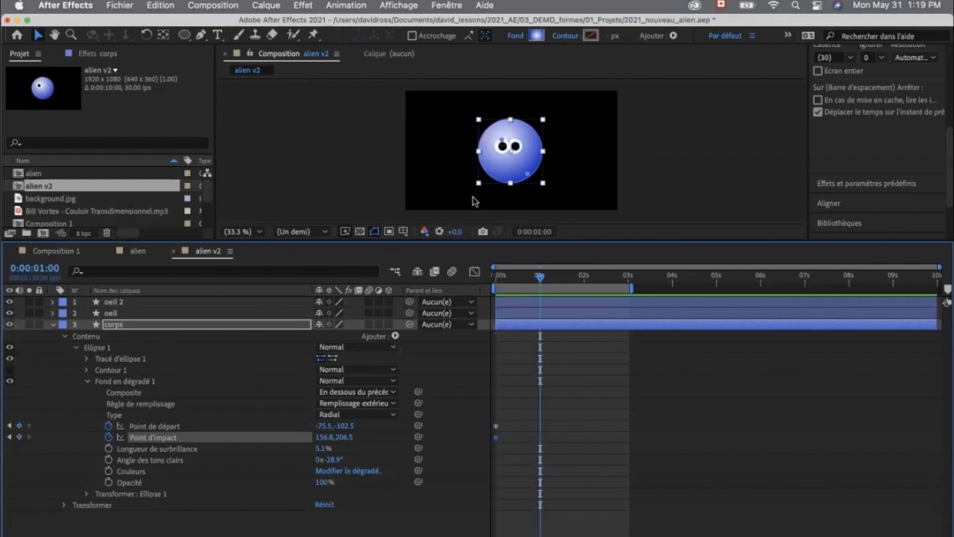
{"action": "left_click_drag", "start_coordinate": [503, 141], "coordinate": [509, 151]}
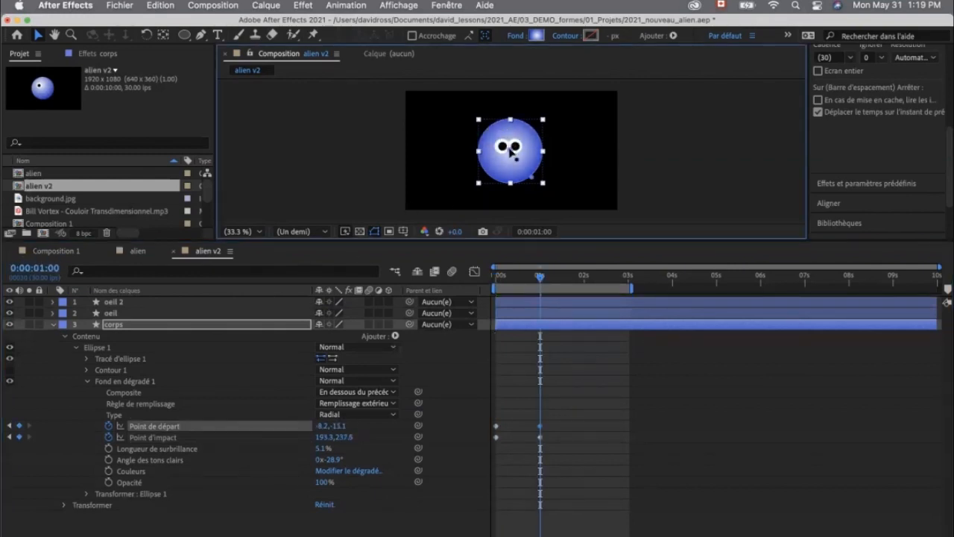
{"action": "left_click_drag", "start_coordinate": [540, 279], "coordinate": [492, 294]}
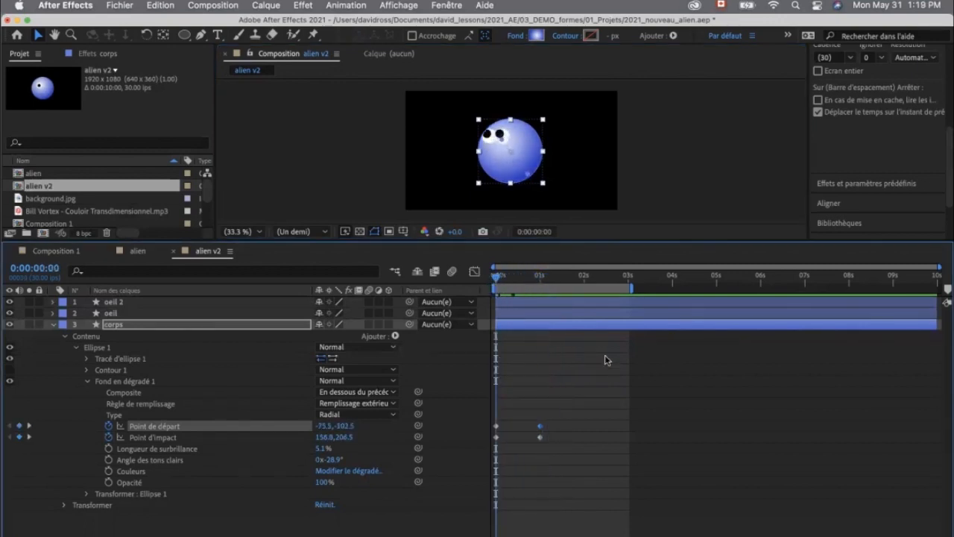
{"action": "left_click", "coordinate": [606, 360]}
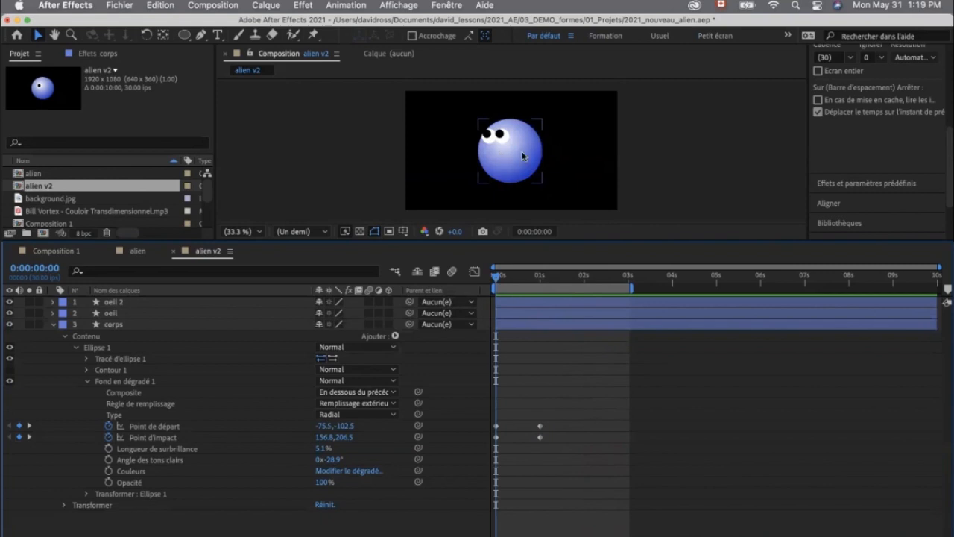
{"action": "key", "text": "u"}
{"action": "left_click", "coordinate": [114, 303]}
{"action": "left_click", "coordinate": [119, 314]}
{"action": "left_click", "coordinate": [120, 325]}
{"action": "left_click", "coordinate": [115, 347]}
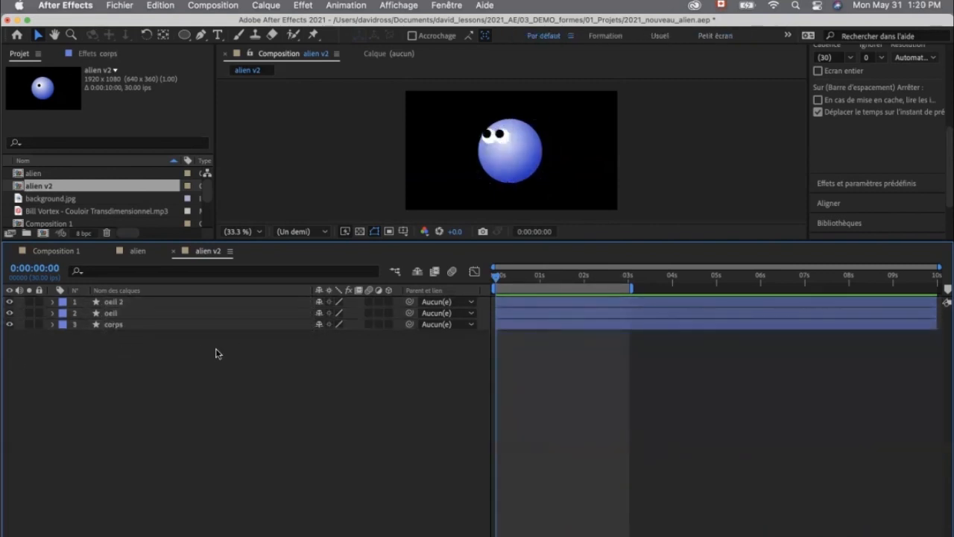
{"action": "left_click", "coordinate": [119, 325]}
{"action": "left_click", "coordinate": [123, 314]}
{"action": "left_click", "coordinate": [125, 302]}
{"action": "left_click", "coordinate": [125, 314]}
{"action": "left_click", "coordinate": [9, 373]}
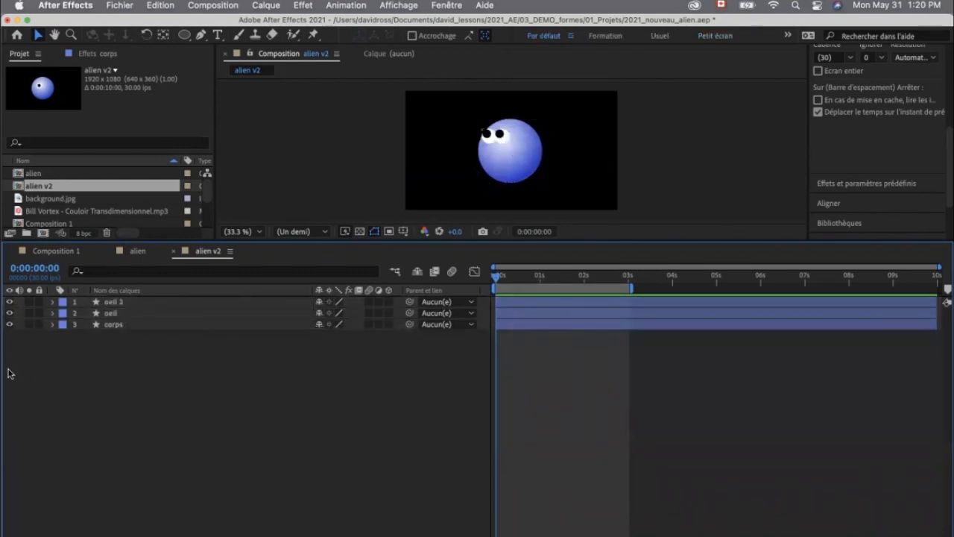
{"action": "left_click", "coordinate": [106, 324]}
{"action": "left_click", "coordinate": [118, 313]}
{"action": "left_click", "coordinate": [120, 323]}
{"action": "left_click", "coordinate": [119, 315]}
{"action": "left_click", "coordinate": [120, 303]}
{"action": "left_click", "coordinate": [119, 314]}
{"action": "left_click", "coordinate": [122, 326]}
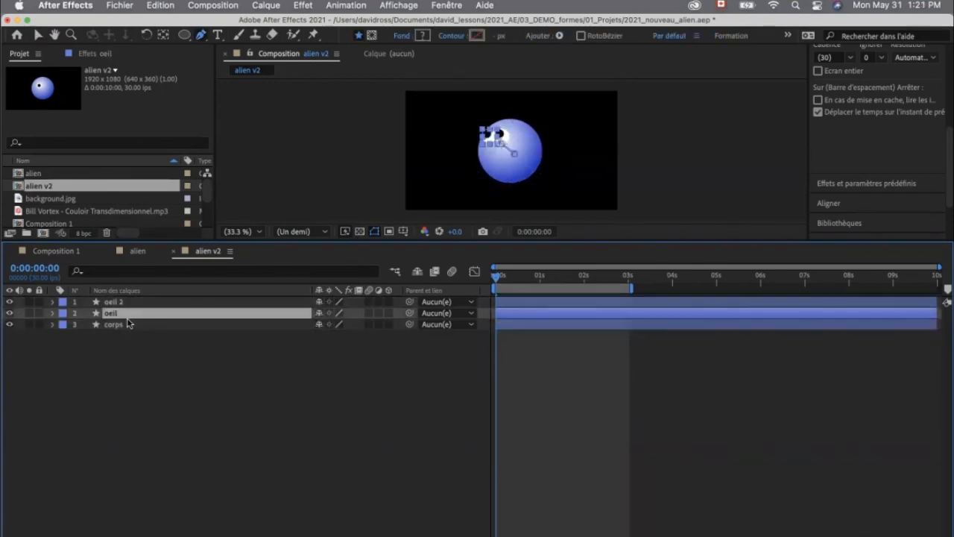
Deselect all layers and move the current time to 1 second, where both eyes face forward
{"action": "left_click", "coordinate": [165, 366]}
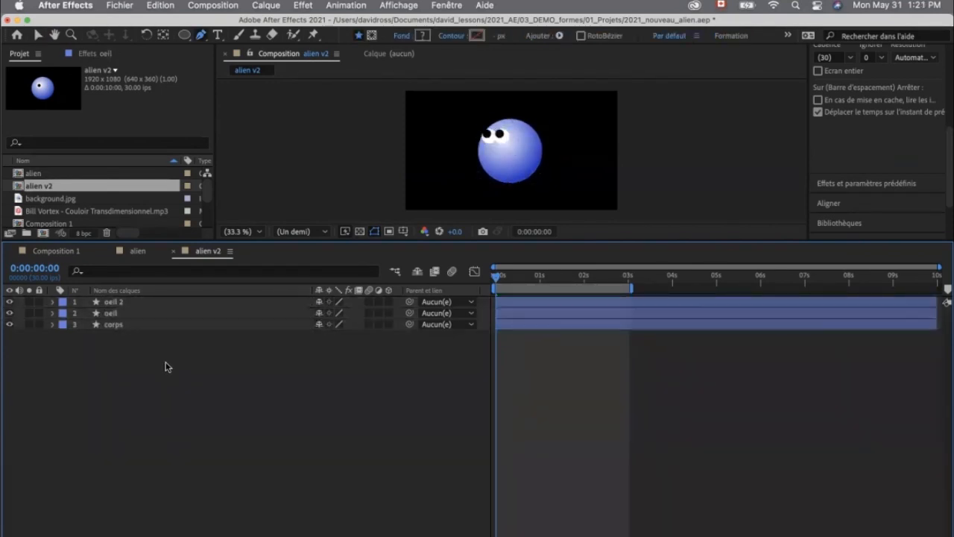
{"action": "left_click", "coordinate": [136, 314]}
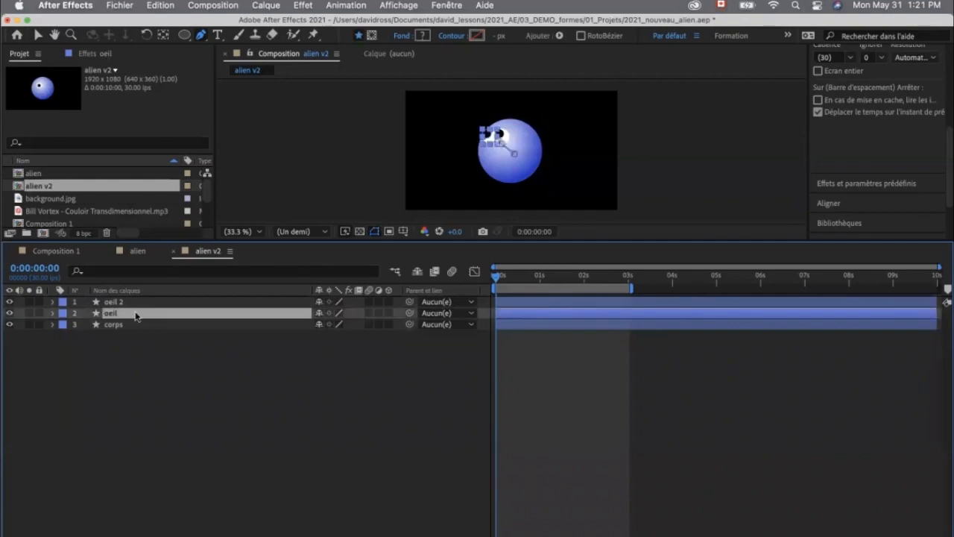
{"action": "left_click", "coordinate": [138, 350]}
{"action": "left_click_drag", "start_coordinate": [497, 279], "coordinate": [540, 281]}
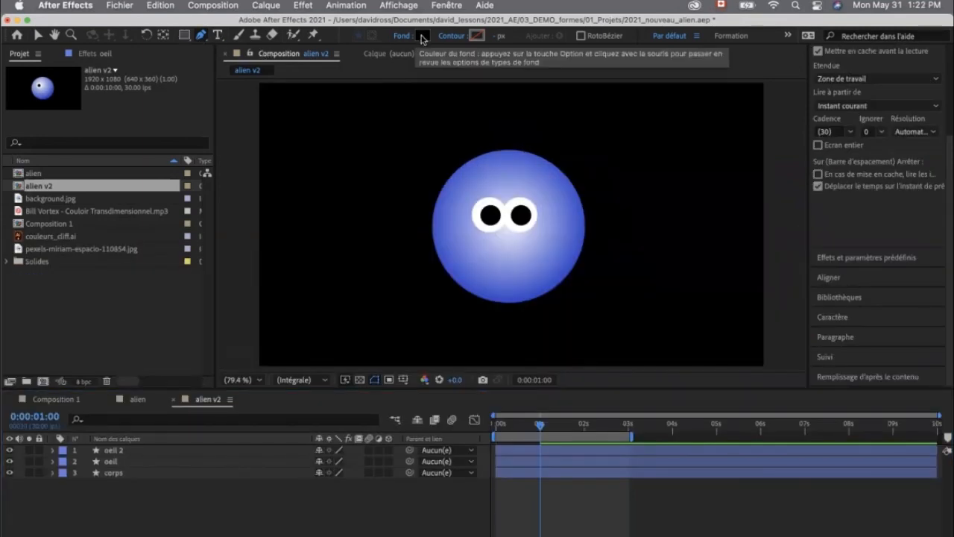
Draw a black smiling mouth below the eyes with the Pen tool and name its layer bouche
{"action": "left_click", "coordinate": [471, 245]}
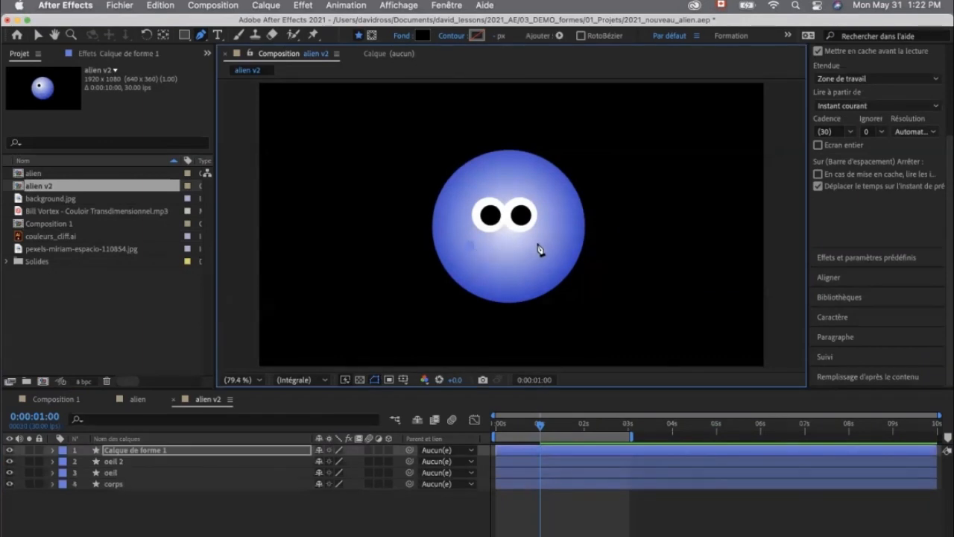
{"action": "left_click", "coordinate": [536, 245]}
{"action": "left_click_drag", "start_coordinate": [507, 273], "coordinate": [481, 274]}
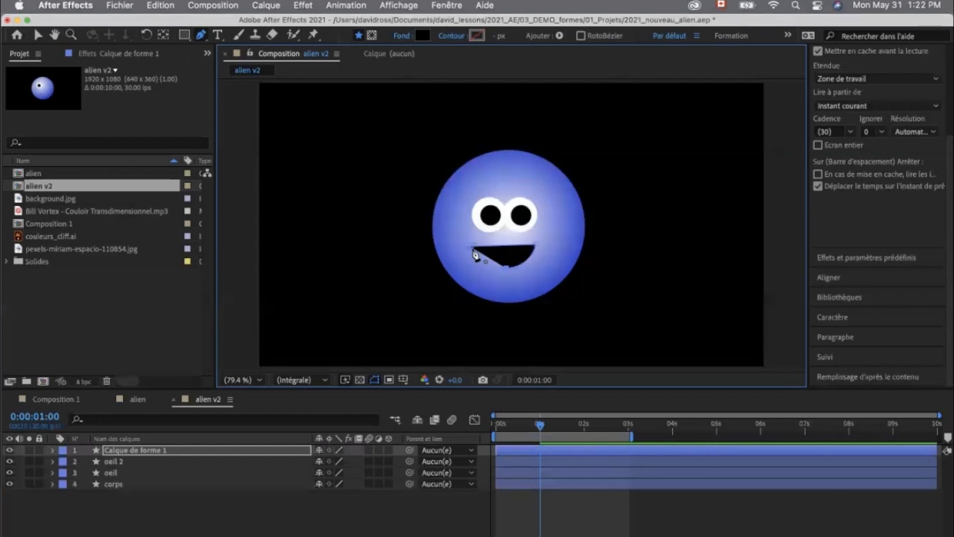
{"action": "left_click", "coordinate": [474, 253]}
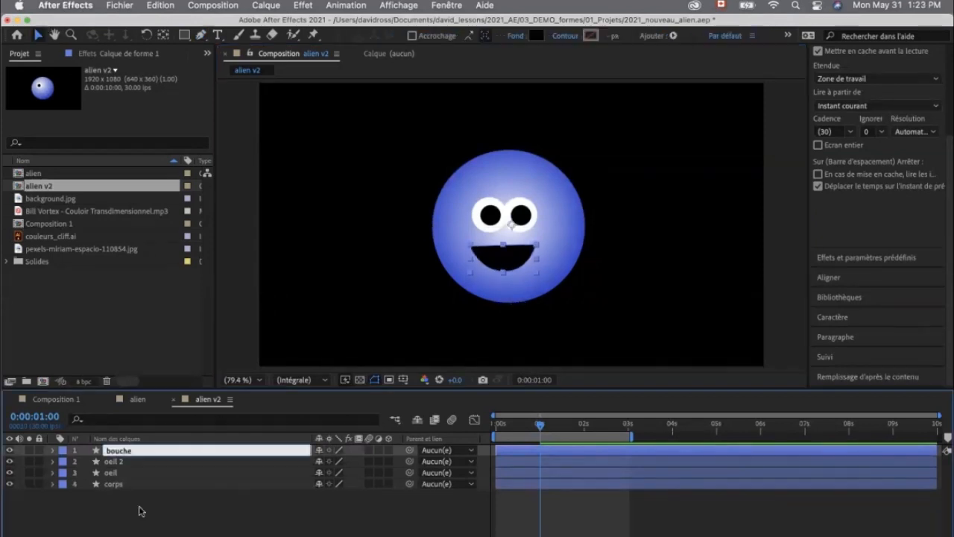
{"action": "key", "text": "Return"}
{"action": "key", "text": "v"}
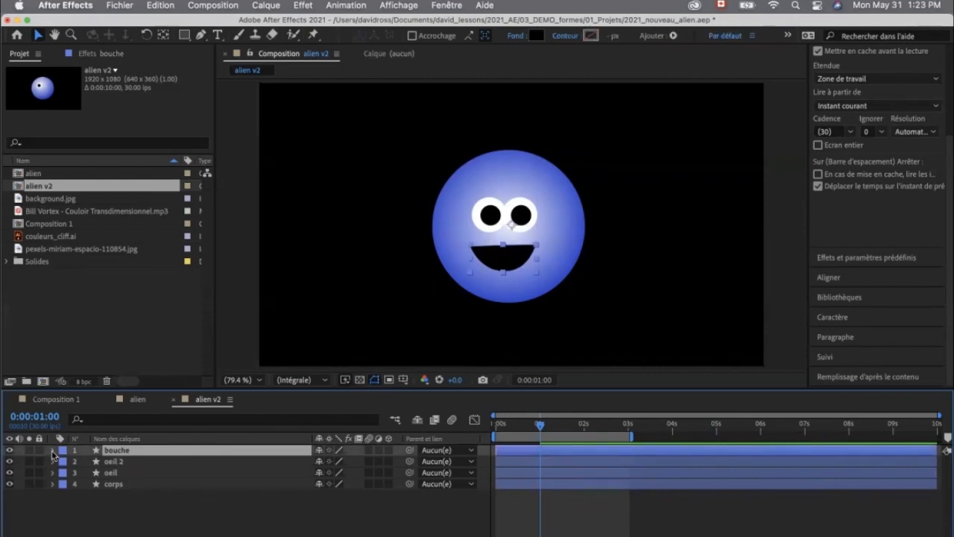
Set keyframes on the bouche layer's Tracé 1 path at 1 second and at 0:00:01:05
{"action": "left_click", "coordinate": [52, 451]}
{"action": "left_click", "coordinate": [118, 486]}
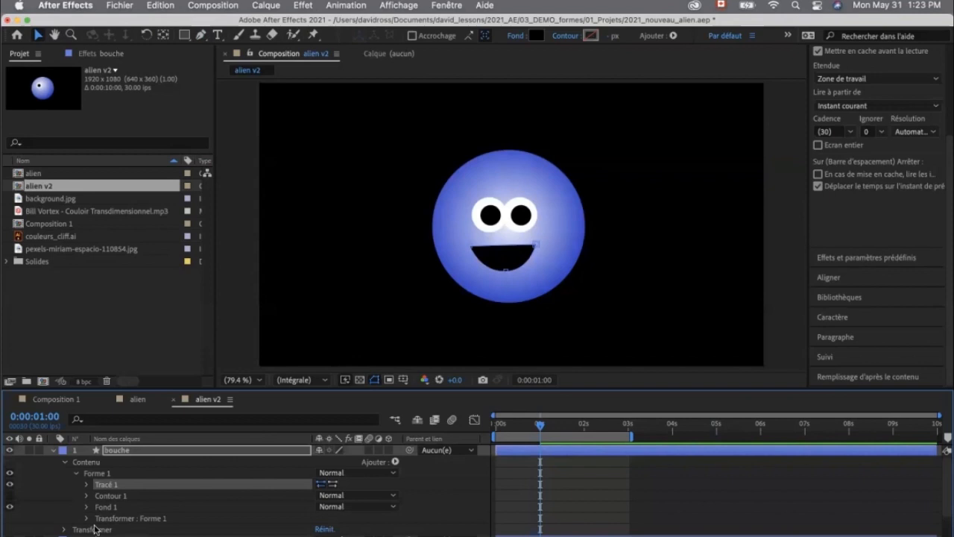
{"action": "left_click", "coordinate": [86, 484]}
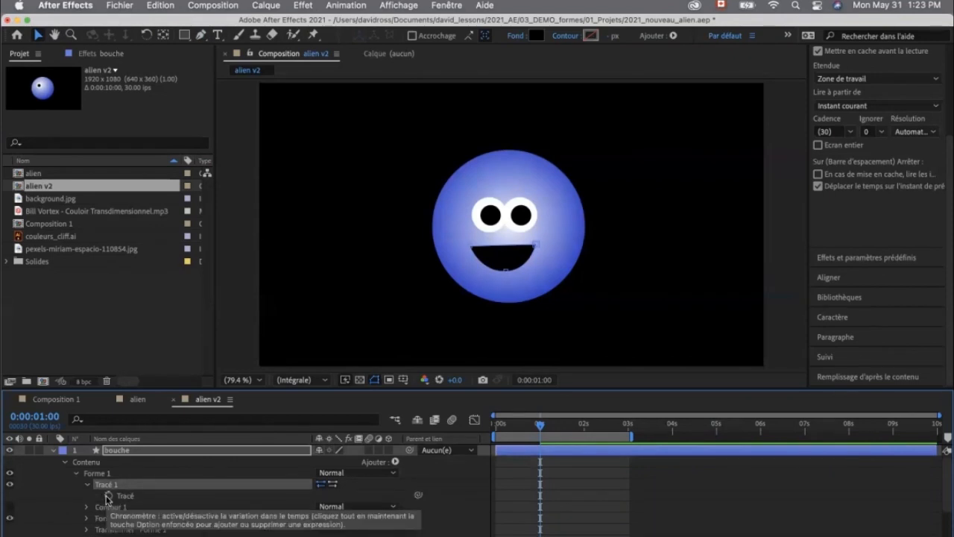
{"action": "left_click", "coordinate": [108, 496]}
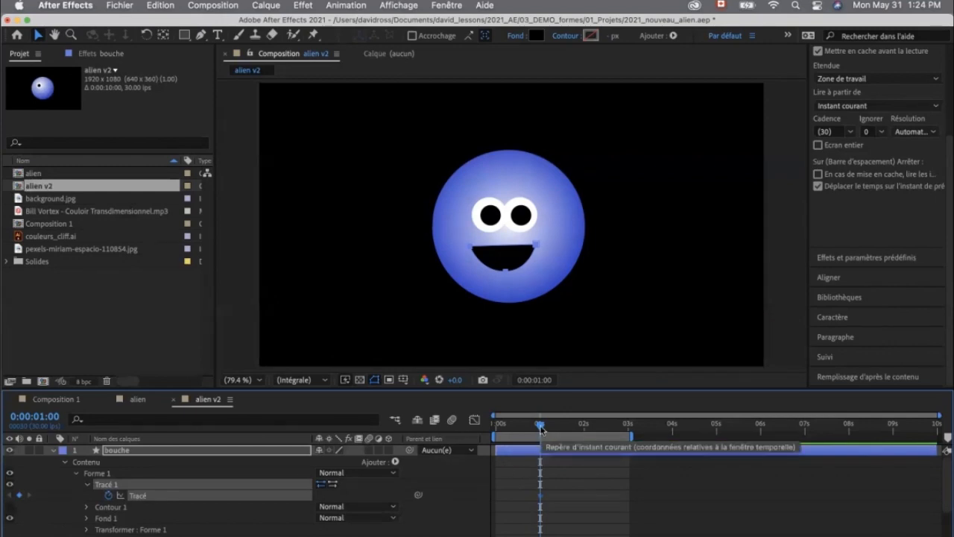
{"action": "left_click_drag", "start_coordinate": [540, 428], "coordinate": [547, 425]}
{"action": "left_click", "coordinate": [509, 272]}
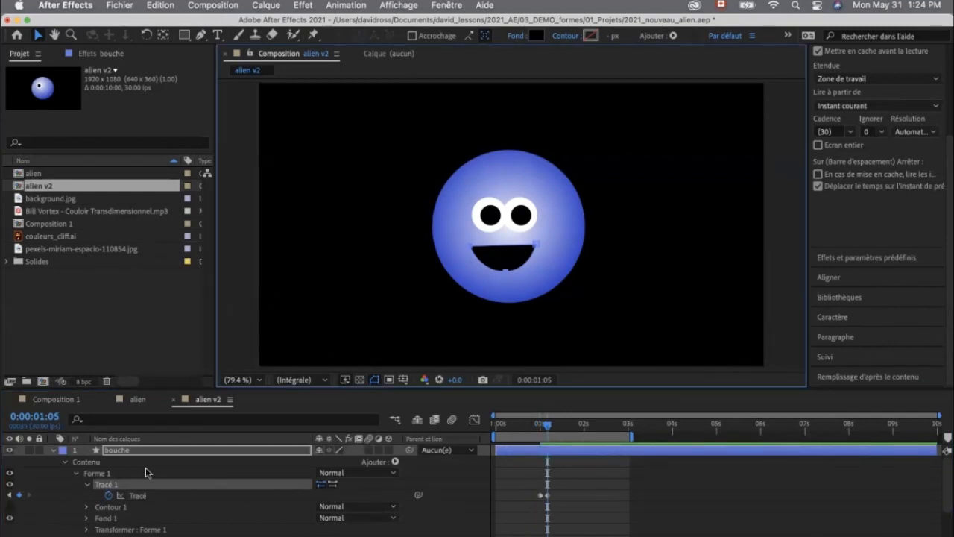
Set the bouche layer's label colour to Orange
{"action": "left_click", "coordinate": [65, 450]}
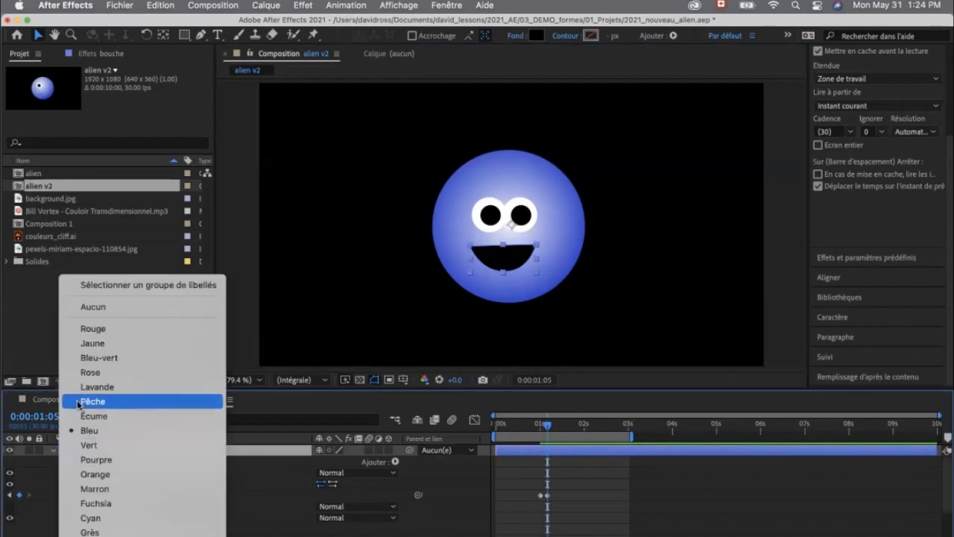
{"action": "left_click", "coordinate": [97, 475]}
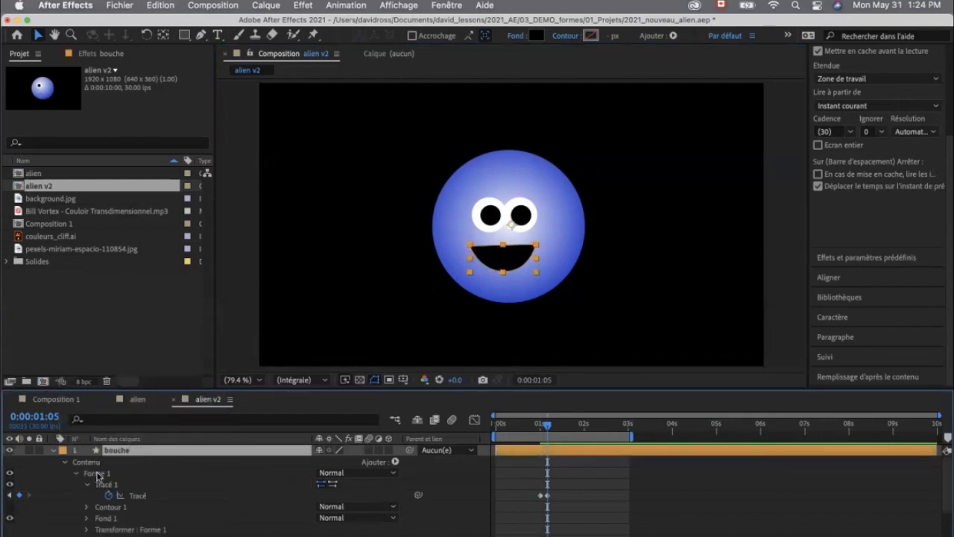
{"action": "left_click", "coordinate": [159, 480]}
At 0:00:01:05, move the points of the mouth path inward to form a small, nearly closed mouth
{"action": "left_click", "coordinate": [167, 492]}
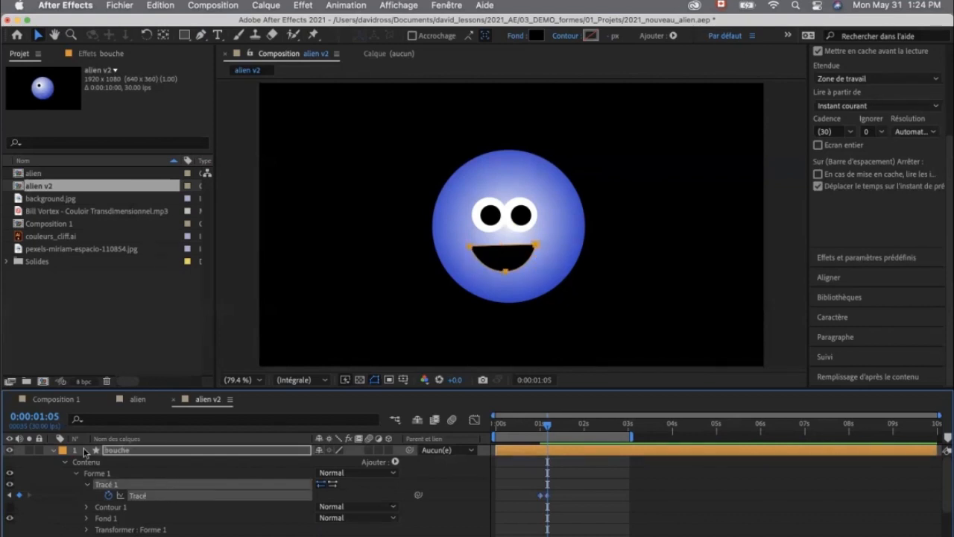
{"action": "key", "text": "super+shift+a"}
{"action": "left_click", "coordinate": [507, 271]}
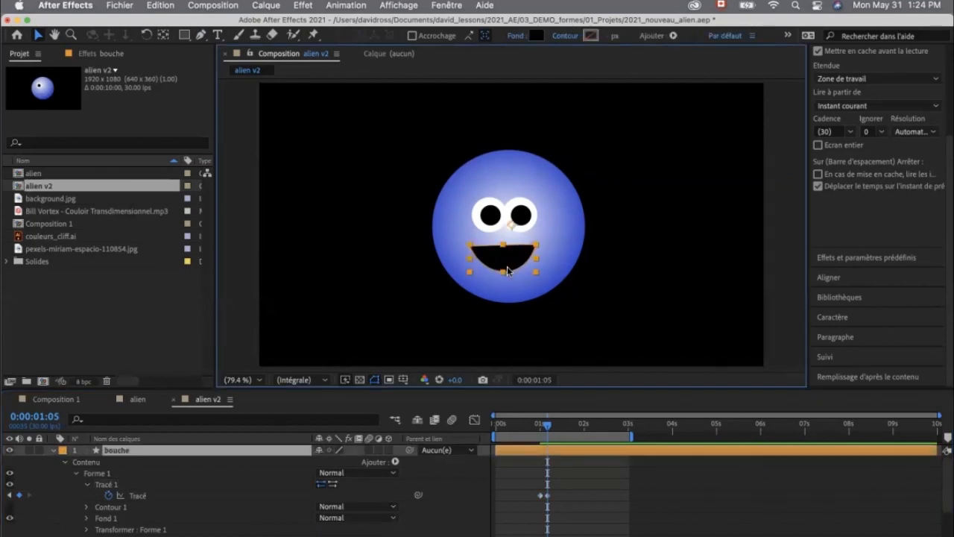
{"action": "left_click", "coordinate": [112, 484]}
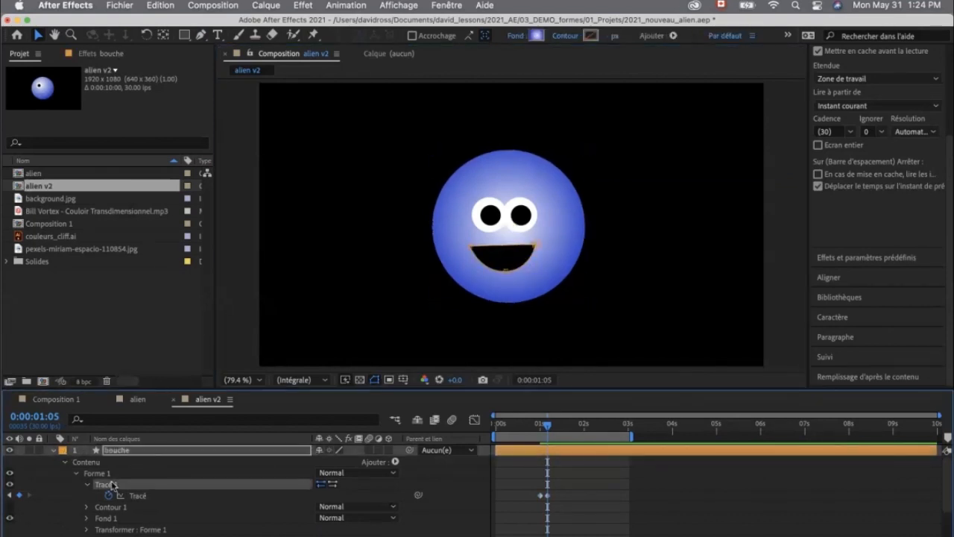
{"action": "left_click", "coordinate": [470, 246]}
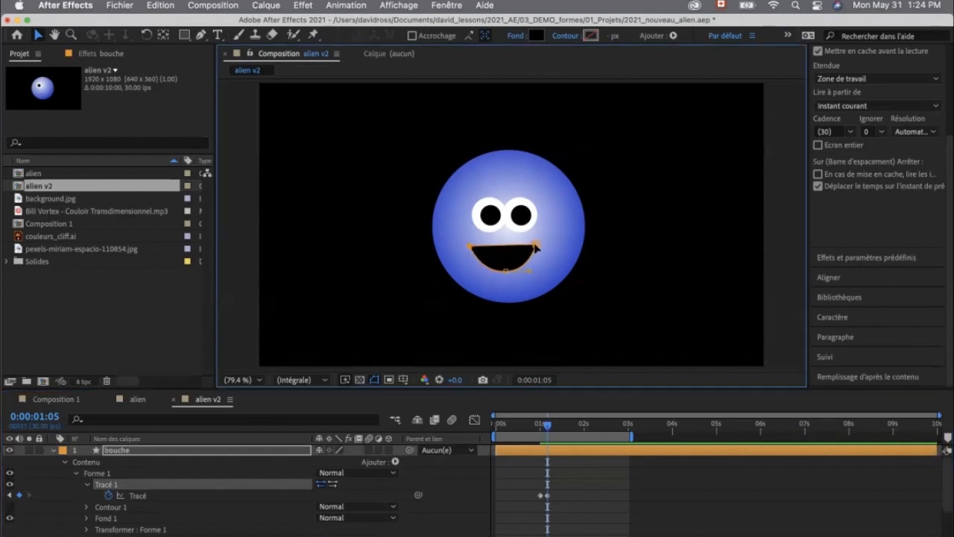
{"action": "left_click_drag", "start_coordinate": [505, 275], "coordinate": [482, 247]}
Copy the closed-mouth path keyframe from 0:00:01:05 and paste it at 0:00:00:24
{"action": "left_click", "coordinate": [549, 432]}
{"action": "left_click_drag", "start_coordinate": [550, 433], "coordinate": [532, 442]}
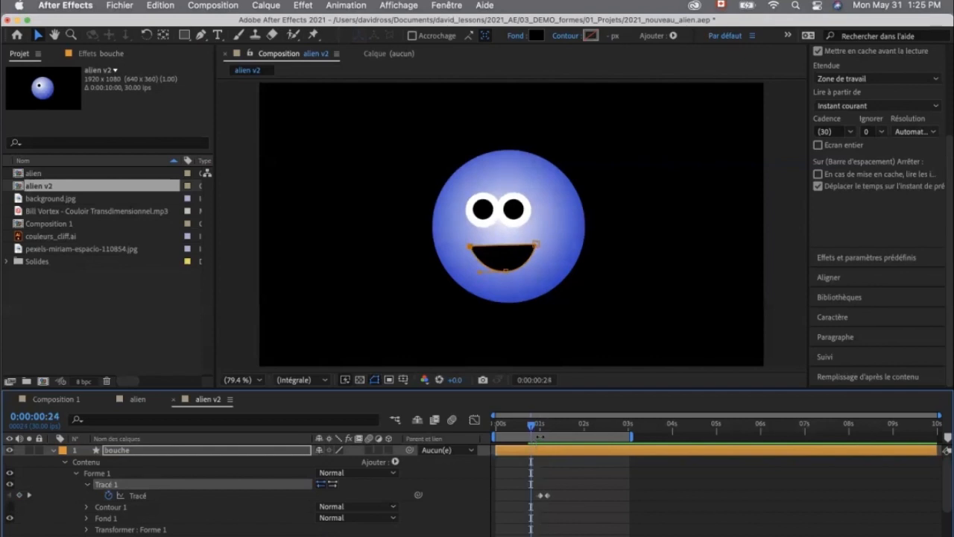
{"action": "left_click", "coordinate": [548, 495]}
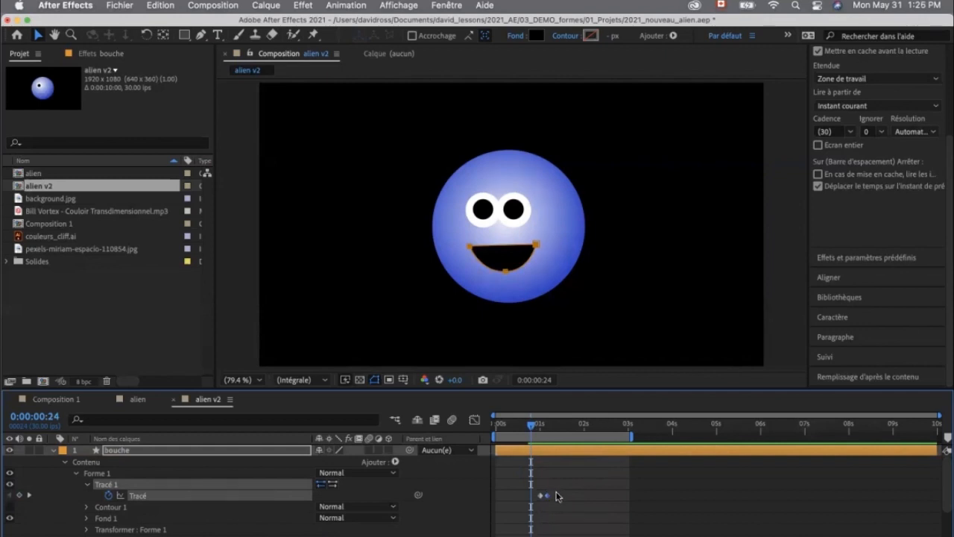
{"action": "key", "text": "super+v"}
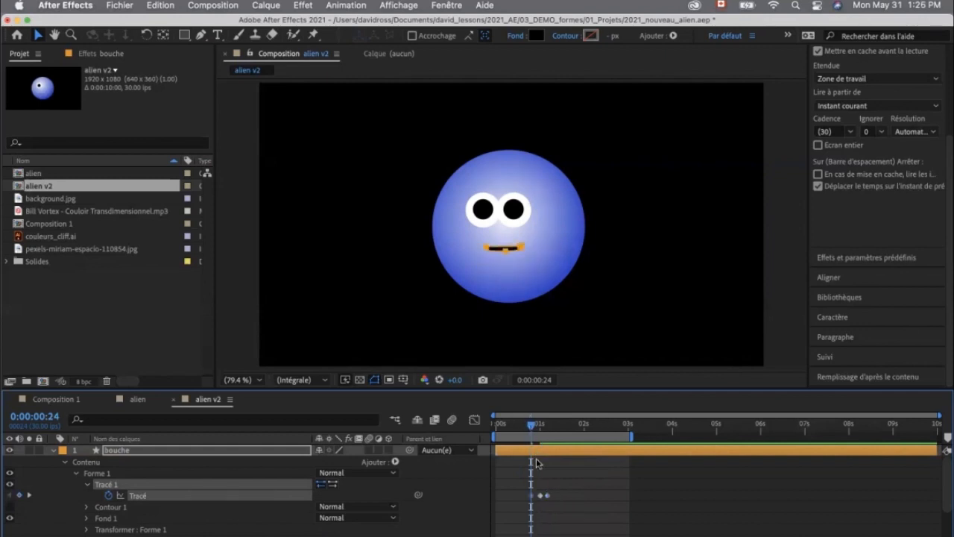
{"action": "mouse_move", "coordinate": [532, 427]}
{"action": "left_mouse_down"}
{"action": "mouse_move", "coordinate": [515, 427]}
{"action": "mouse_move", "coordinate": [550, 427]}
{"action": "mouse_move", "coordinate": [534, 426]}
{"action": "left_mouse_up"}
At 0 seconds, set a position keyframe on the bouche layer with the value 846.0, 494.0
{"action": "key", "text": "Home"}
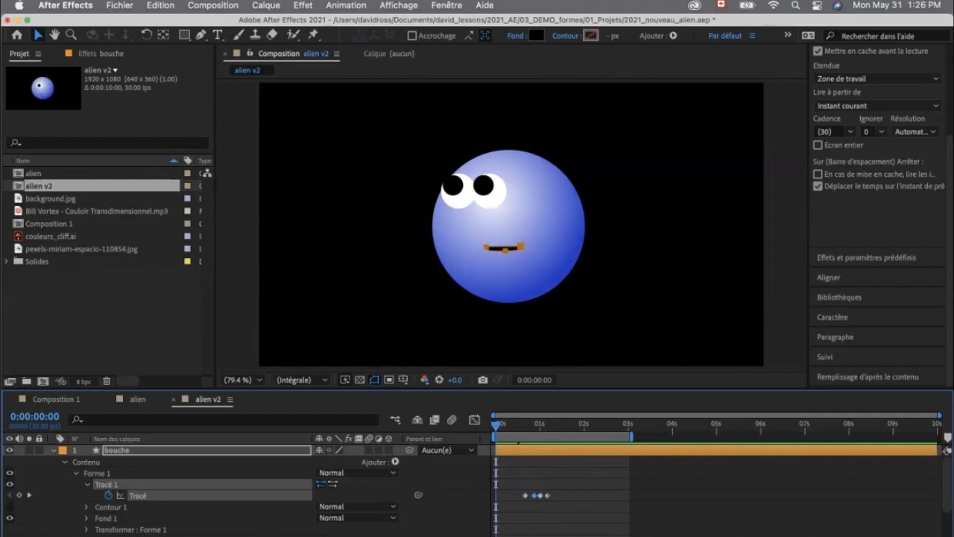
{"action": "scroll", "coordinate": [168, 517], "scroll_direction": "down", "scroll_amount": 3}
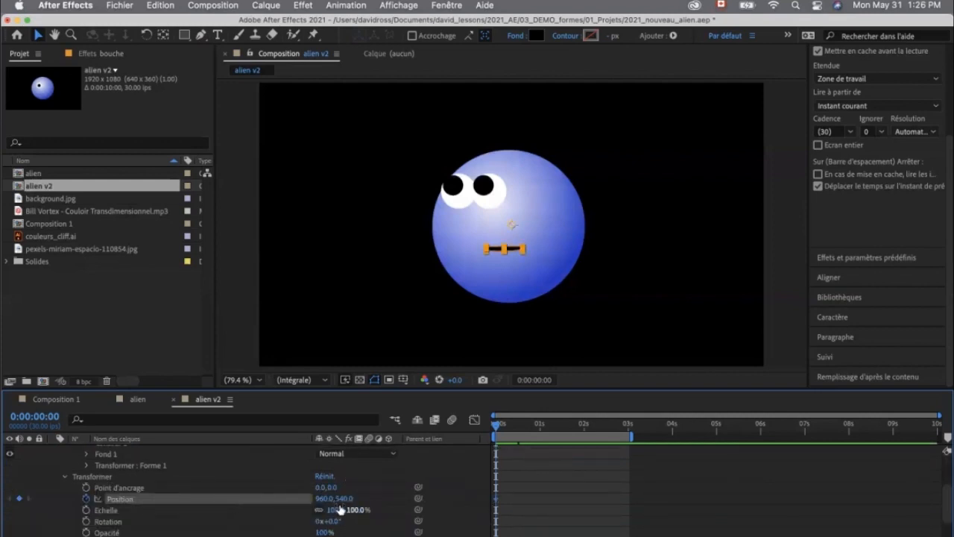
{"action": "left_click_drag", "start_coordinate": [329, 499], "coordinate": [251, 499]}
{"action": "left_click_drag", "start_coordinate": [341, 500], "coordinate": [336, 500]}
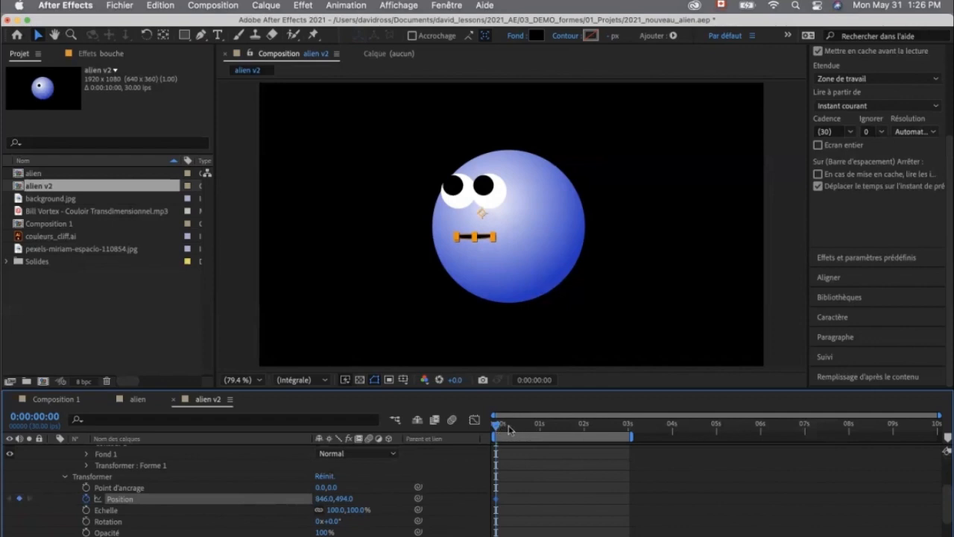
Near 1 second, reset the bouche layer's position to 960.0, 540.0, check the mouth's motion and collapse the layer
{"action": "left_click_drag", "start_coordinate": [509, 429], "coordinate": [539, 427]}
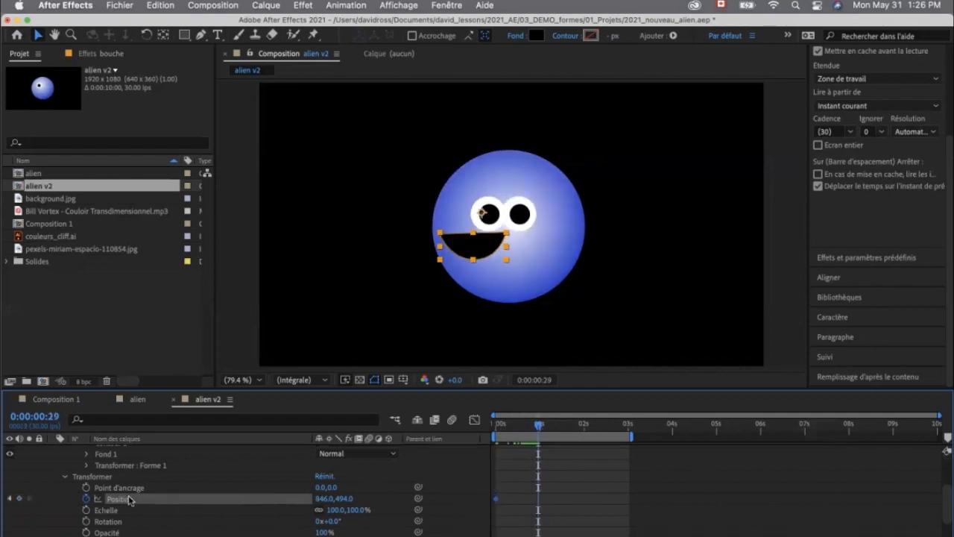
{"action": "right_click", "coordinate": [129, 499]}
{"action": "left_click", "coordinate": [146, 475]}
{"action": "mouse_move", "coordinate": [538, 426]}
{"action": "left_mouse_down"}
{"action": "mouse_move", "coordinate": [495, 432]}
{"action": "mouse_move", "coordinate": [538, 431]}
{"action": "left_mouse_up"}
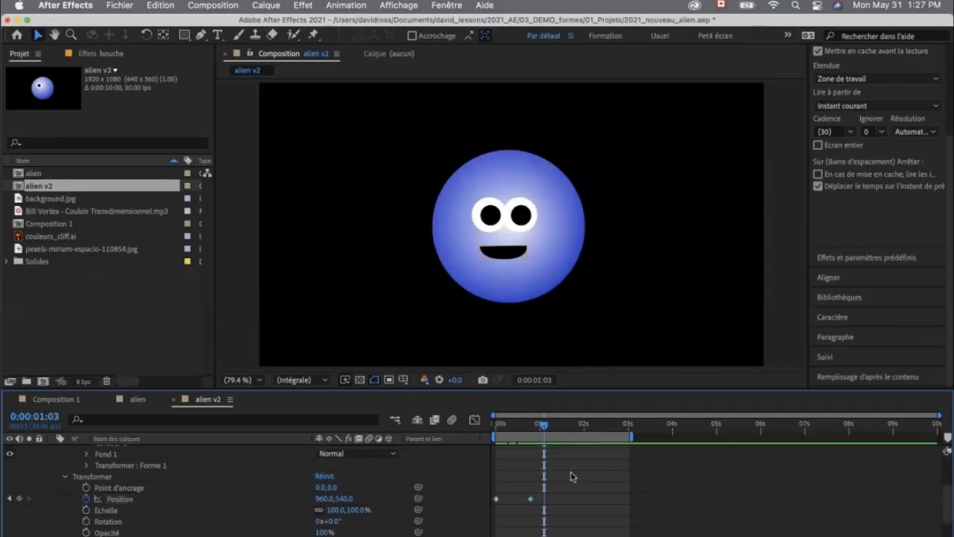
{"action": "scroll", "coordinate": [149, 470], "scroll_direction": "up", "scroll_amount": 3}
{"action": "left_click", "coordinate": [52, 451]}
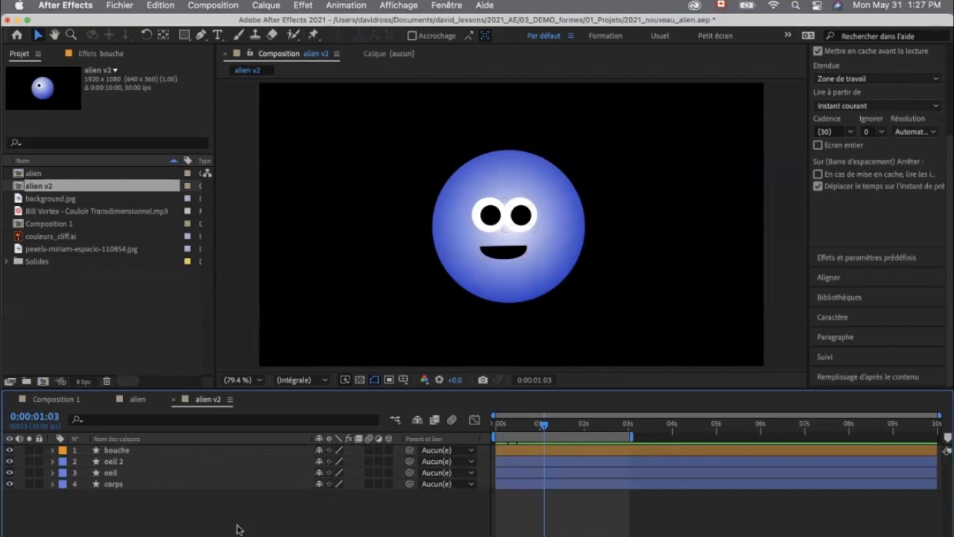
Draw a bent three-point leg below the lower edge of the body with the Pen tool on a new shape layer
{"action": "left_click", "coordinate": [201, 35]}
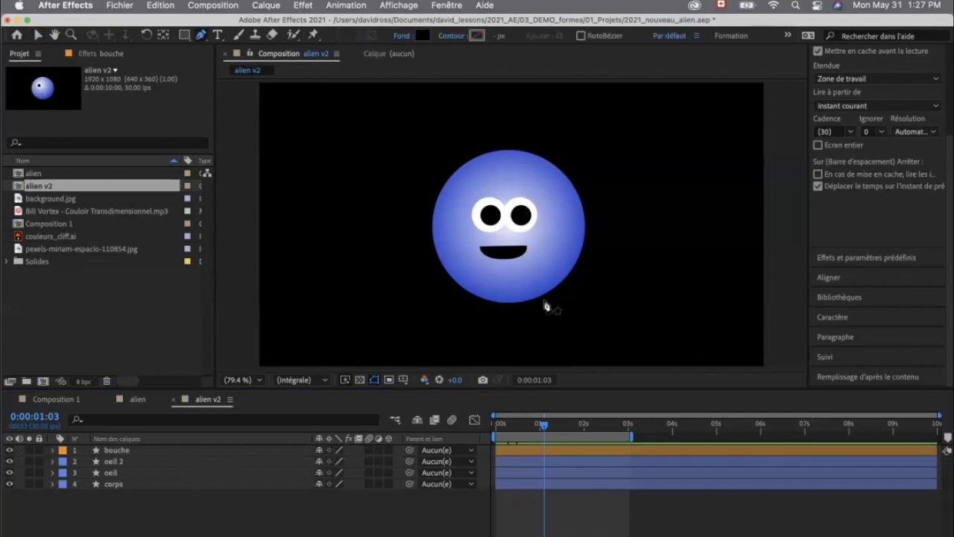
{"action": "left_click", "coordinate": [545, 289]}
{"action": "left_click", "coordinate": [525, 331]}
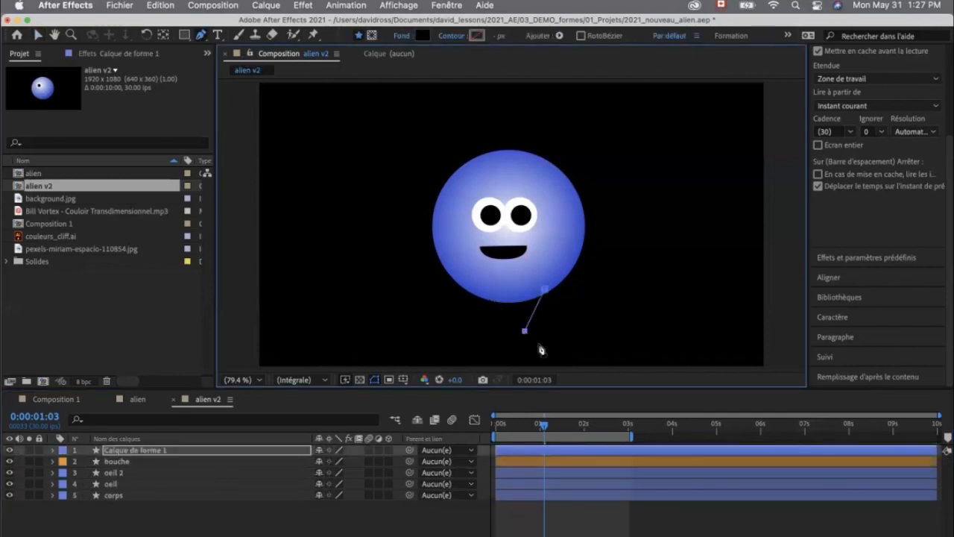
{"action": "left_click", "coordinate": [549, 358]}
Set the leg shape's fill to none and give it an orange 40 px stroke
{"action": "left_click", "coordinate": [424, 36], "text": "alt"}
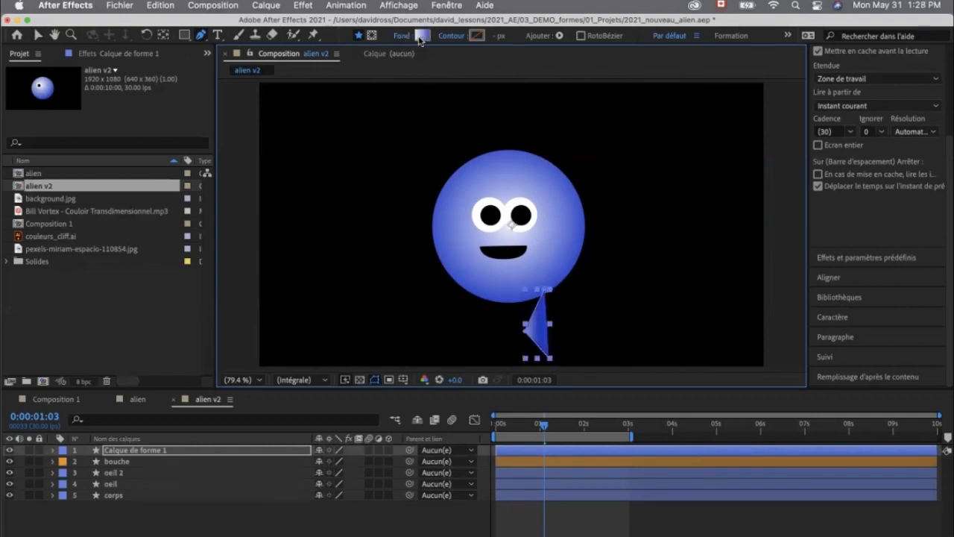
{"action": "left_click", "coordinate": [424, 37], "text": "alt"}
{"action": "left_click", "coordinate": [424, 37], "text": "alt"}
{"action": "left_click", "coordinate": [476, 35], "text": "alt"}
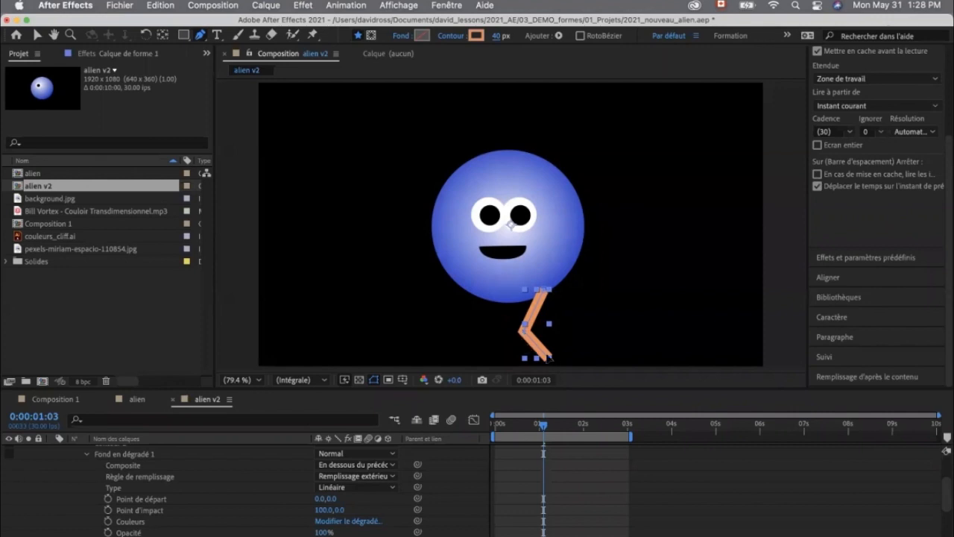
Convert the leg's knee point into a smooth curve with the Convert Vertex tool
{"action": "left_click", "coordinate": [198, 35]}
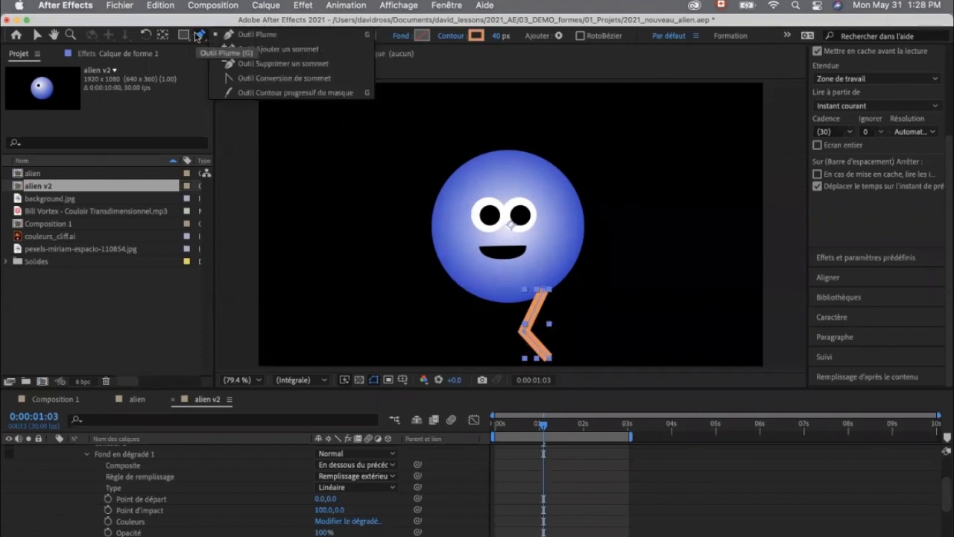
{"action": "left_click", "coordinate": [250, 80]}
{"action": "mouse_move", "coordinate": [525, 330]}
{"action": "left_mouse_down"}
{"action": "mouse_move", "coordinate": [519, 352]}
{"action": "mouse_move", "coordinate": [529, 364]}
{"action": "mouse_move", "coordinate": [522, 350]}
{"action": "left_mouse_up"}
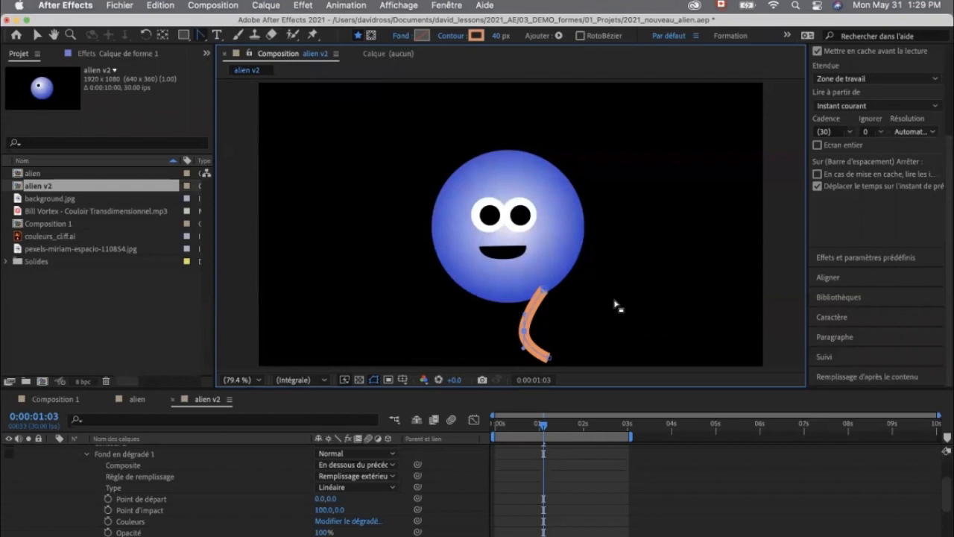
Name the leg layer jambe, give it a yellow label, and set the line cap of Contour 1 to Extrémité arrondie
{"action": "scroll", "coordinate": [192, 483], "scroll_direction": "up", "scroll_amount": 2}
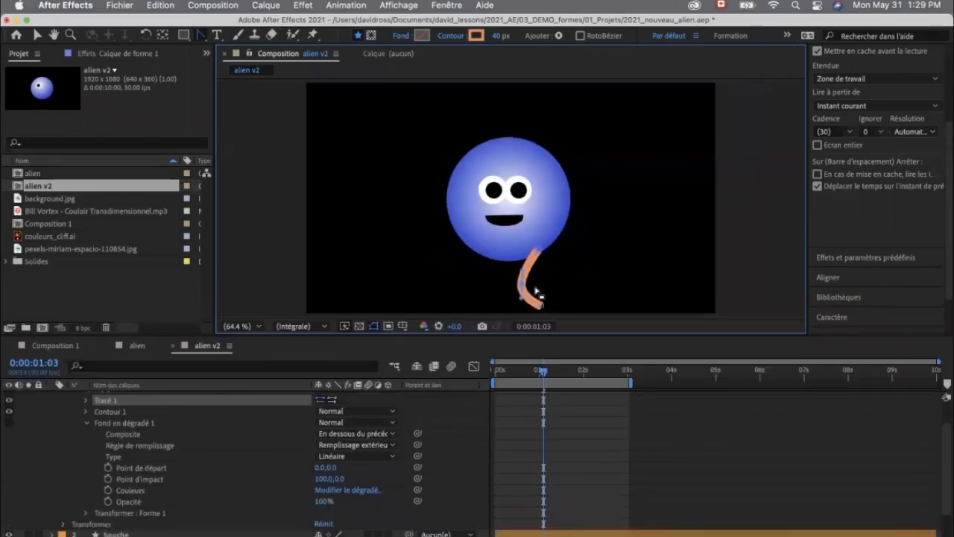
{"action": "left_click", "coordinate": [70, 35]}
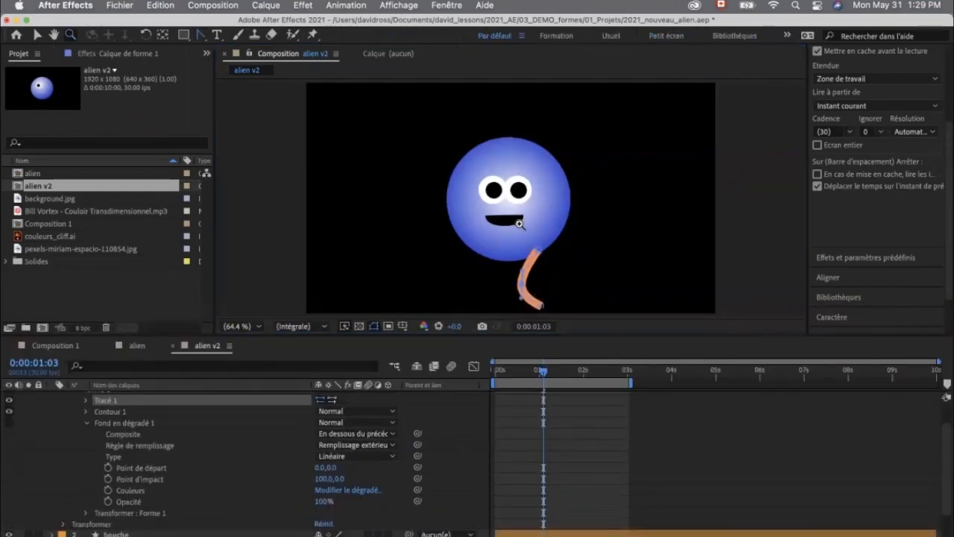
{"action": "left_click_drag", "start_coordinate": [529, 234], "coordinate": [559, 268]}
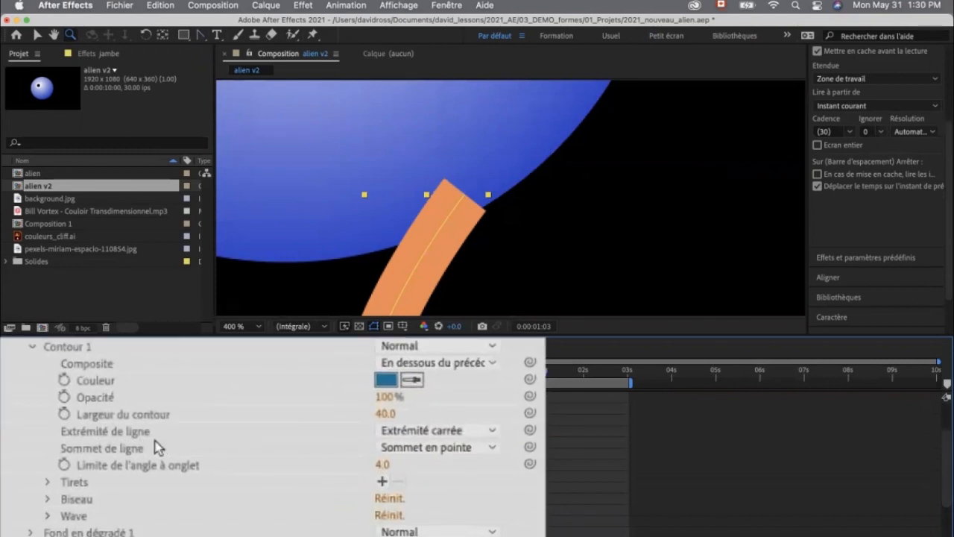
{"action": "left_click", "coordinate": [436, 434]}
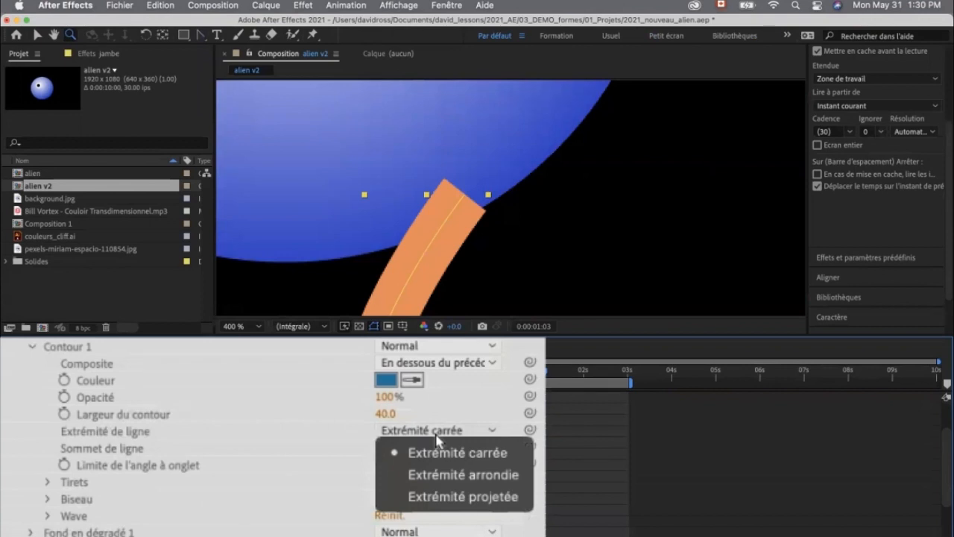
{"action": "left_click", "coordinate": [460, 475]}
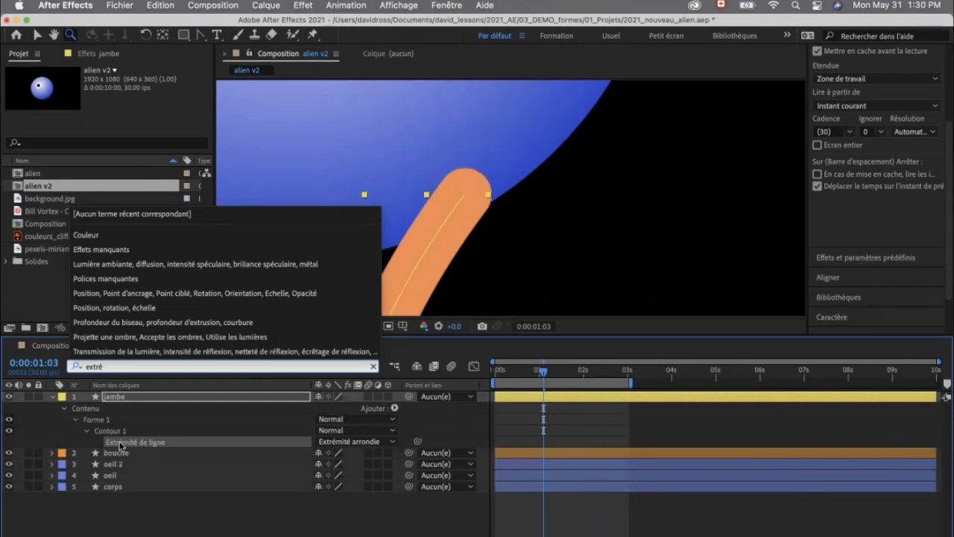
Fit the composition in the view and enable keyframing on the path (Tracé 1) of the jambe layer's Forme 1
{"action": "key", "text": "Escape"}
{"action": "left_click", "coordinate": [241, 326]}
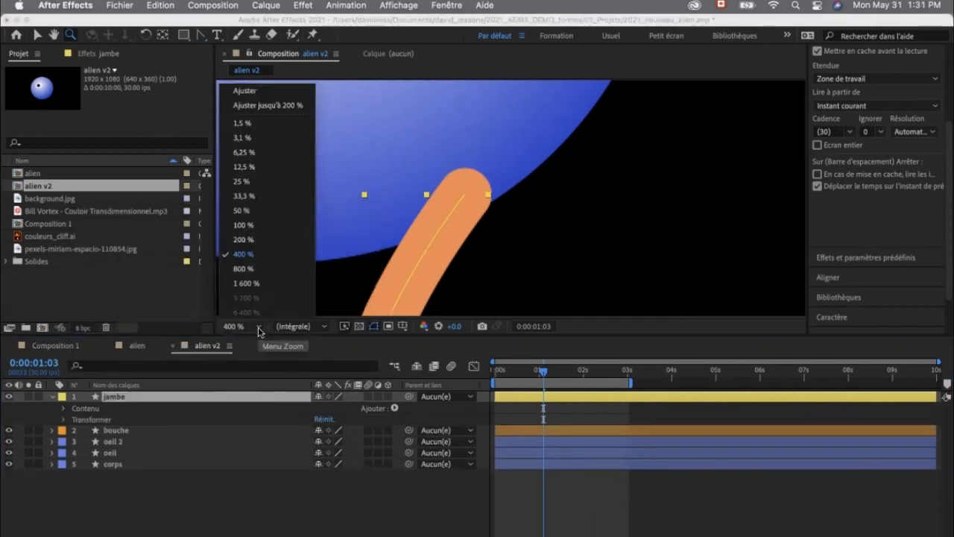
{"action": "left_click", "coordinate": [277, 104]}
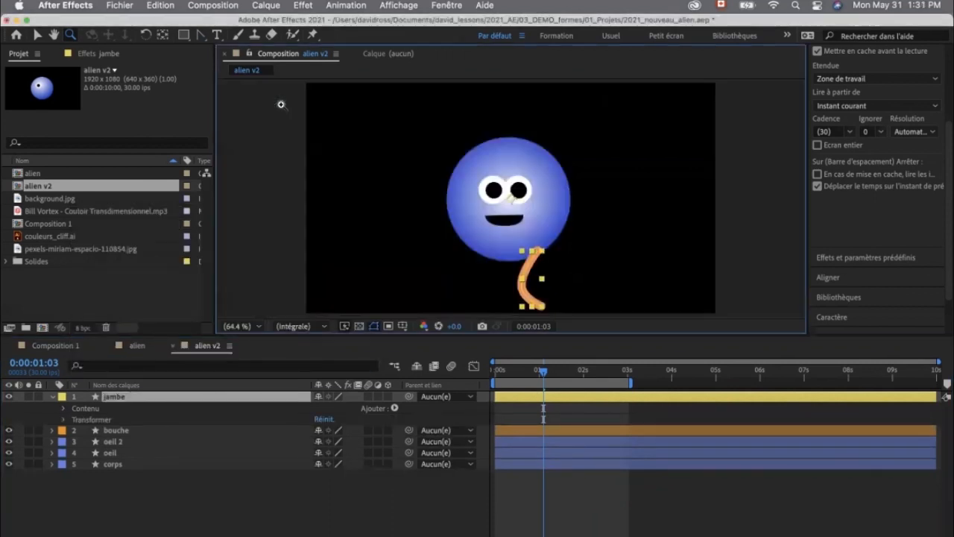
{"action": "left_click", "coordinate": [64, 408]}
{"action": "left_click", "coordinate": [74, 420]}
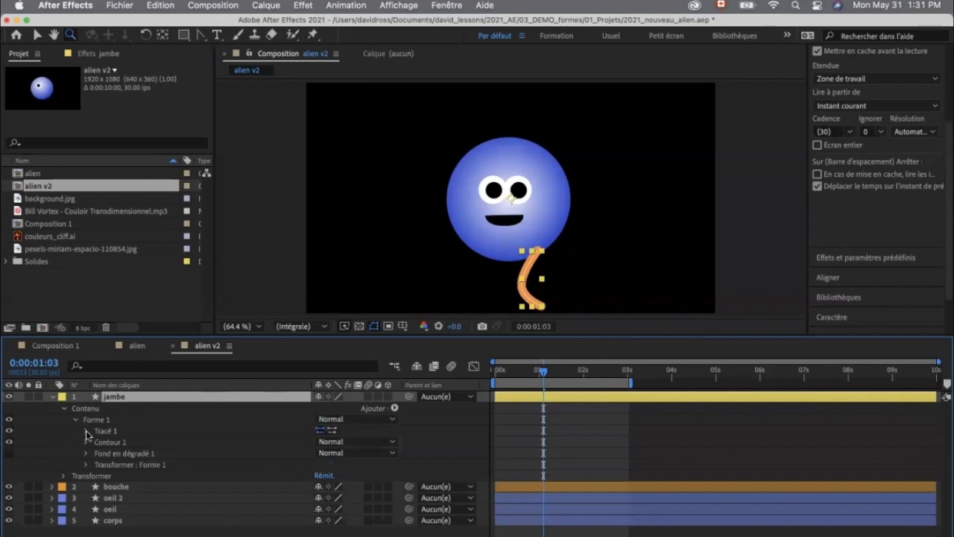
{"action": "left_click", "coordinate": [86, 430]}
{"action": "left_click", "coordinate": [107, 443]}
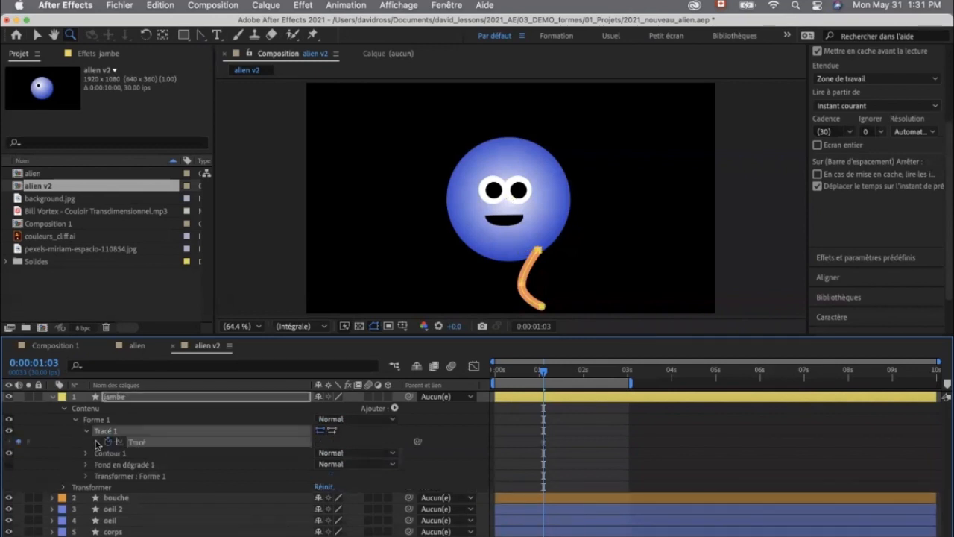
Animate the leg's path from bent at 0:00:00:00 to straight at 0:00:01:01
{"action": "left_click_drag", "start_coordinate": [549, 378], "coordinate": [491, 378]}
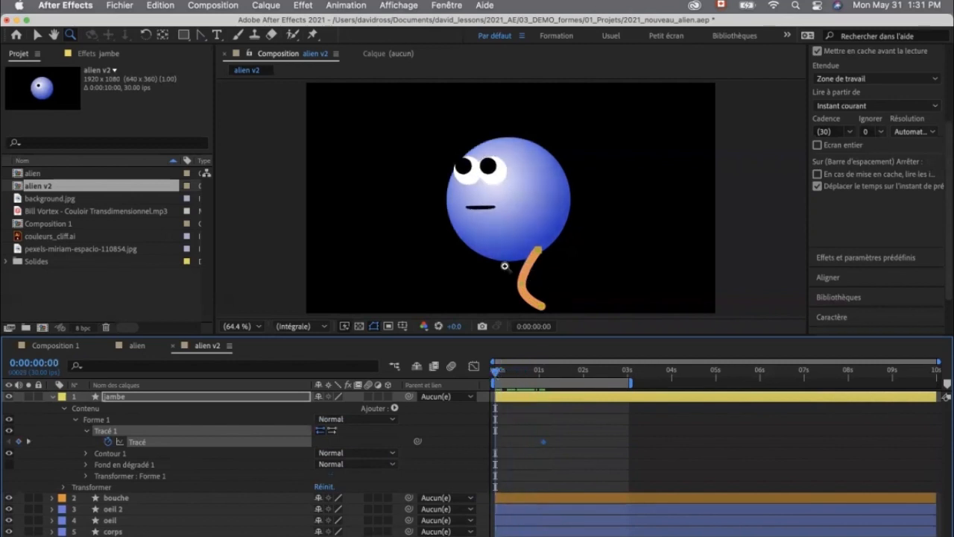
{"action": "key", "text": "v"}
{"action": "mouse_move", "coordinate": [514, 440]}
{"action": "left_mouse_down"}
{"action": "mouse_move", "coordinate": [495, 446]}
{"action": "mouse_move", "coordinate": [504, 448]}
{"action": "left_mouse_up"}
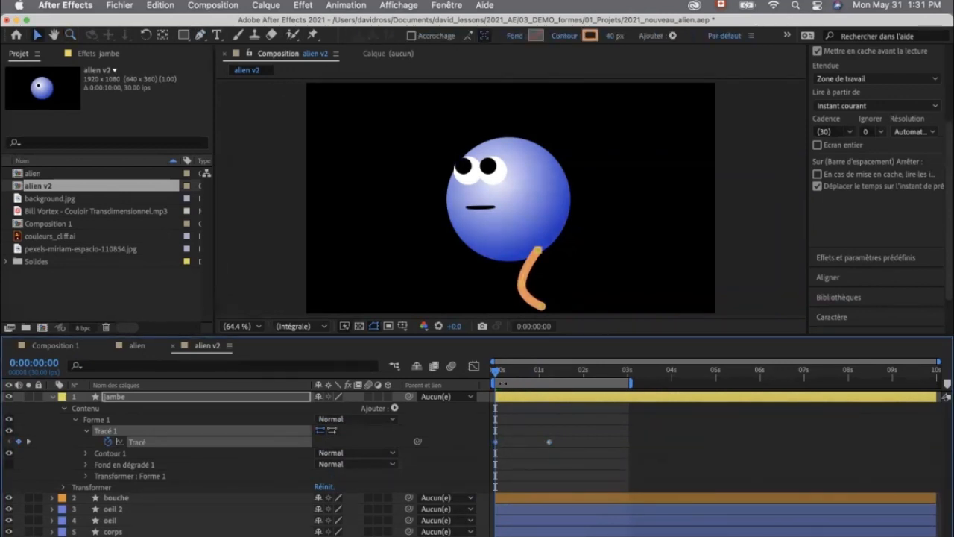
{"action": "left_click_drag", "start_coordinate": [497, 371], "coordinate": [542, 376]}
Duplicate the leg layer, place the mirrored copy under the left side of the body, and collapse the layer properties
{"action": "left_click_drag", "start_coordinate": [542, 307], "coordinate": [475, 277]}
{"action": "key", "text": "super+d"}
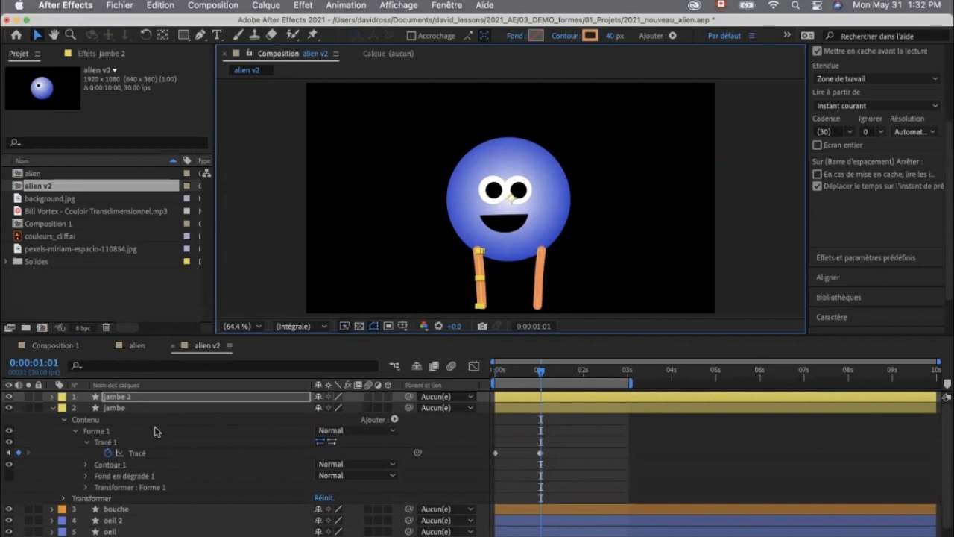
{"action": "key", "text": "u"}
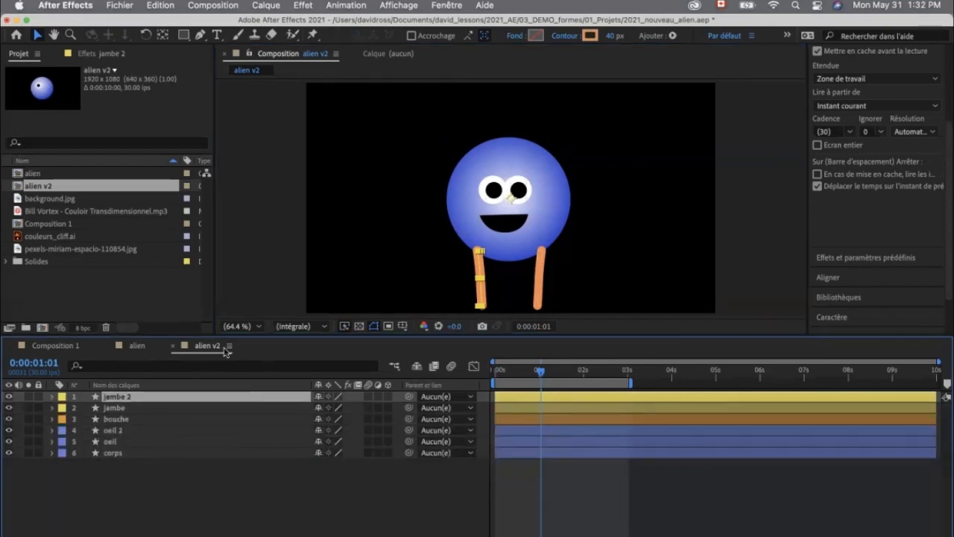
Place alien v2 as the top layer of Composition 1, scale it to 41% and stand it on the cliff beside the green alien
{"action": "left_click", "coordinate": [55, 346]}
{"action": "left_click_drag", "start_coordinate": [29, 187], "coordinate": [115, 394]}
{"action": "left_click_drag", "start_coordinate": [516, 226], "coordinate": [469, 226]}
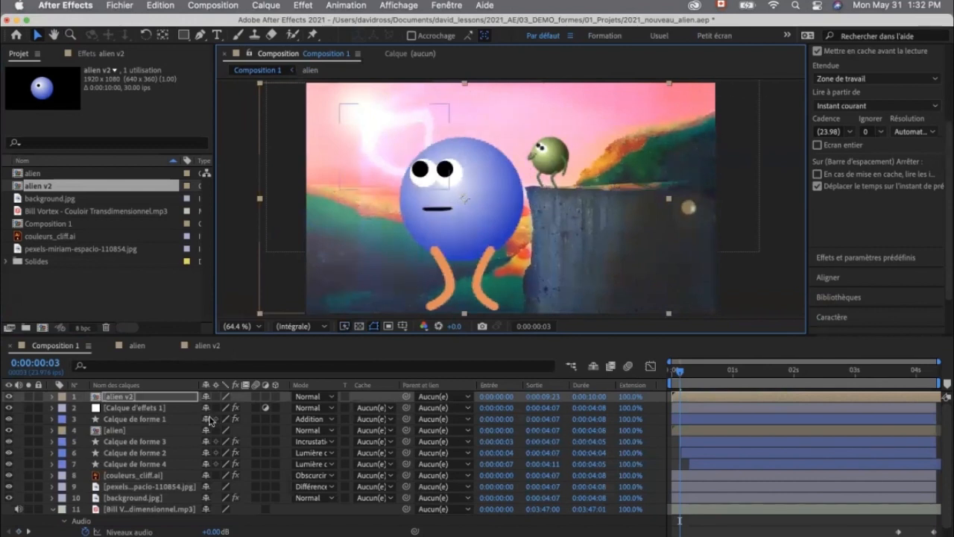
{"action": "key", "text": "s"}
{"action": "left_click_drag", "start_coordinate": [240, 408], "coordinate": [199, 408]}
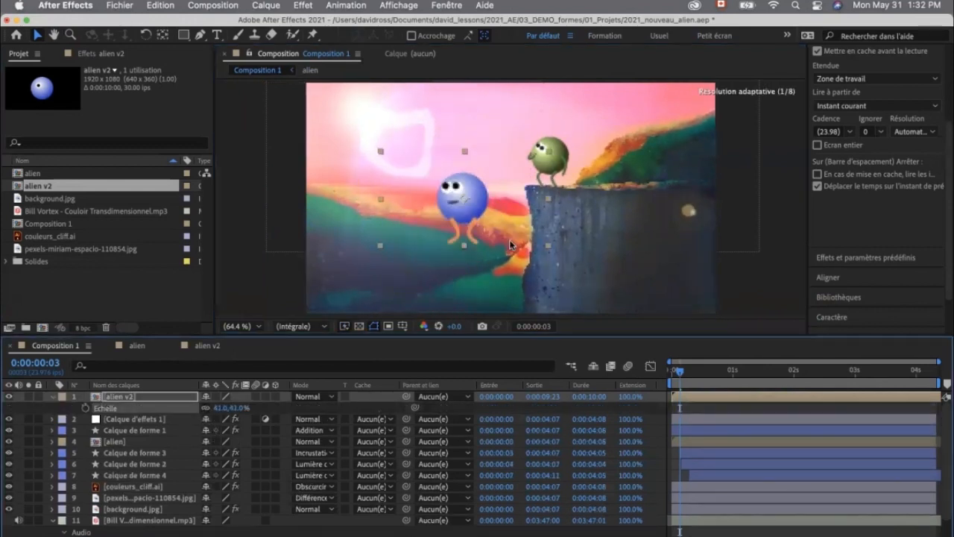
{"action": "left_click_drag", "start_coordinate": [477, 199], "coordinate": [611, 147]}
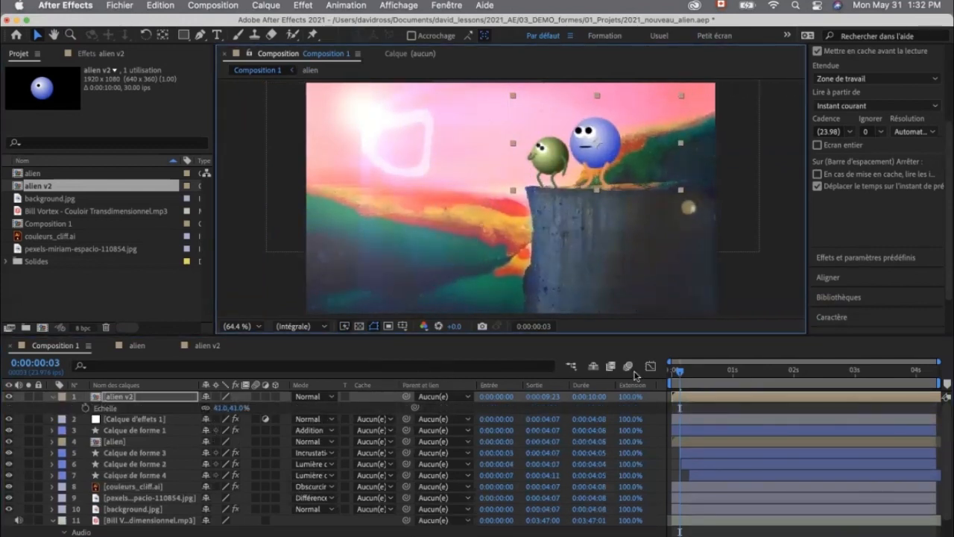
Create a 1920 x 1080 px, 30 fps composition named aurore with a duration of 0:00:10:00
{"action": "key", "text": "Home"}
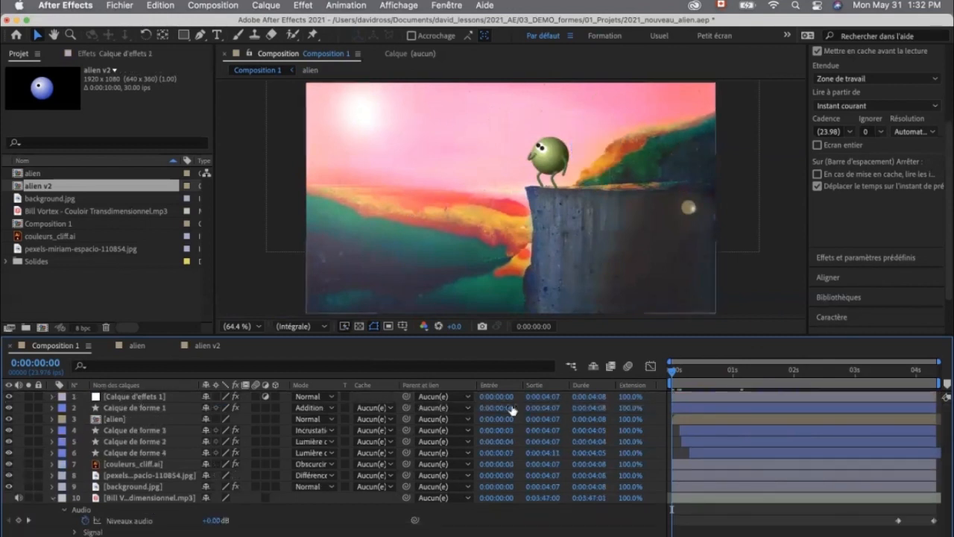
{"action": "left_click_drag", "start_coordinate": [673, 370], "coordinate": [711, 375]}
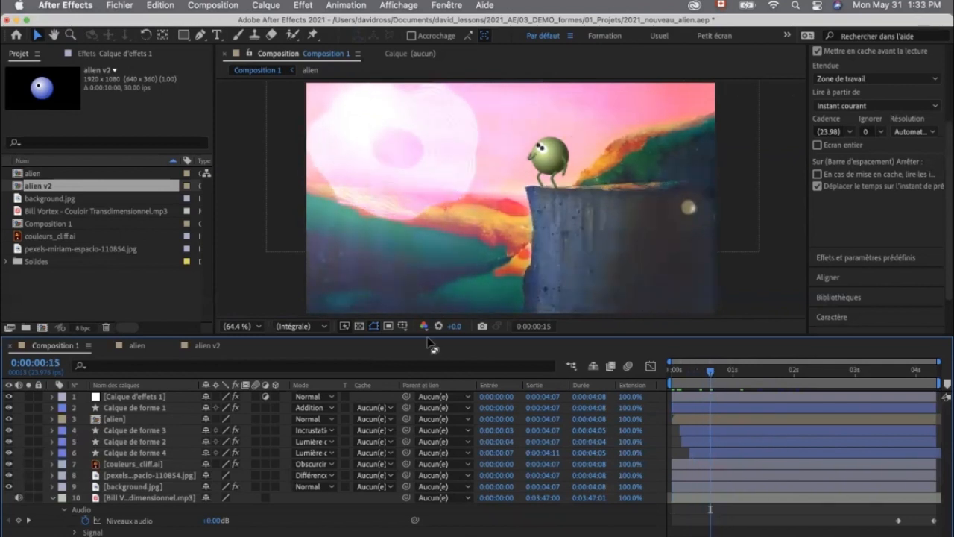
{"action": "key", "text": "super+k"}
{"action": "type", "text": "aur"}
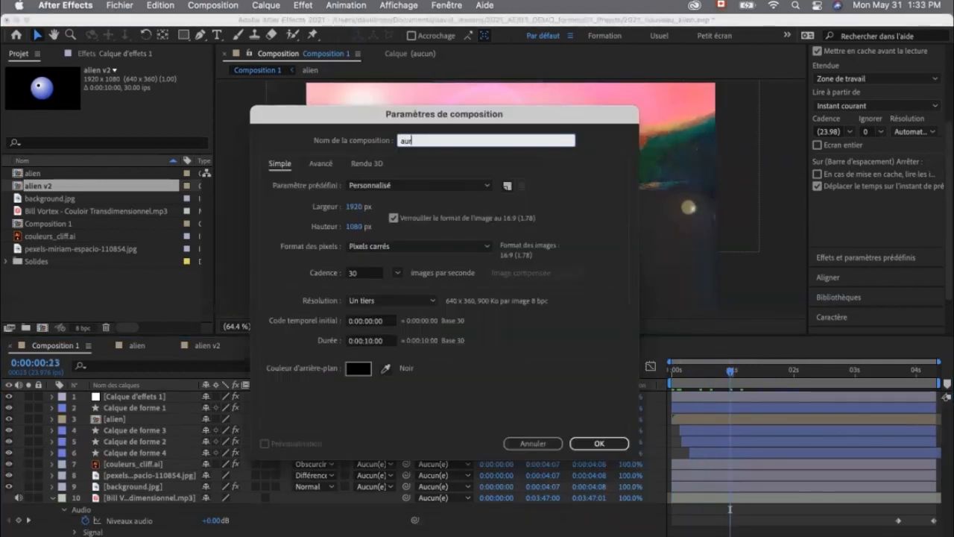
{"action": "type", "text": "ore"}
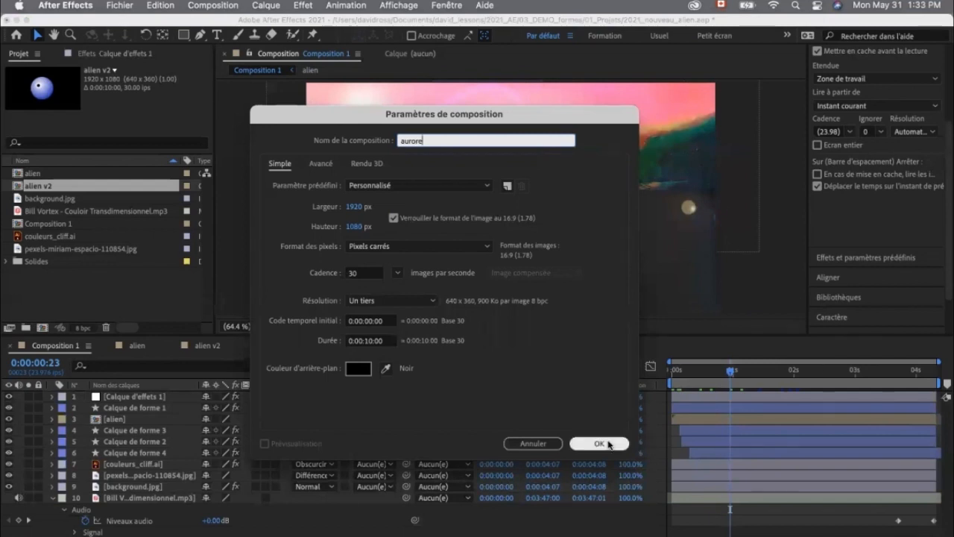
{"action": "left_click", "coordinate": [598, 443]}
Draw an unfilled circle with an orange 23 px stroke near the frame's center and add Décaler les tracés to it
{"action": "left_click_drag", "start_coordinate": [185, 35], "coordinate": [239, 64]}
{"action": "left_click_drag", "start_coordinate": [470, 155], "coordinate": [558, 246]}
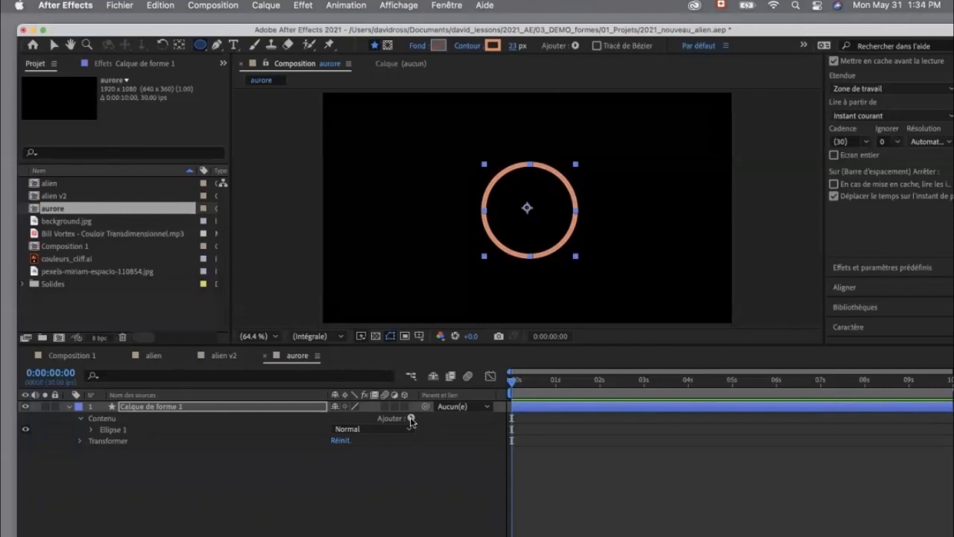
{"action": "left_click", "coordinate": [411, 419]}
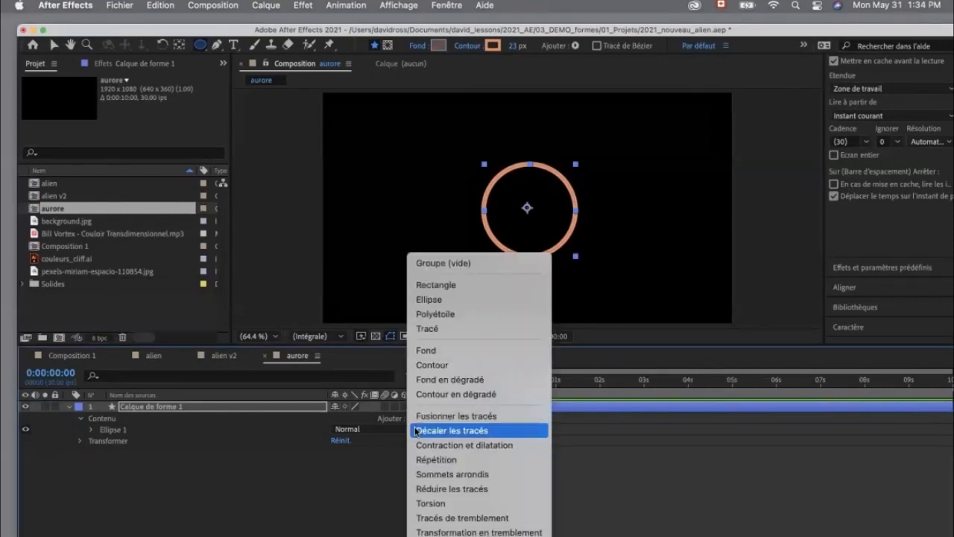
{"action": "left_click", "coordinate": [447, 430]}
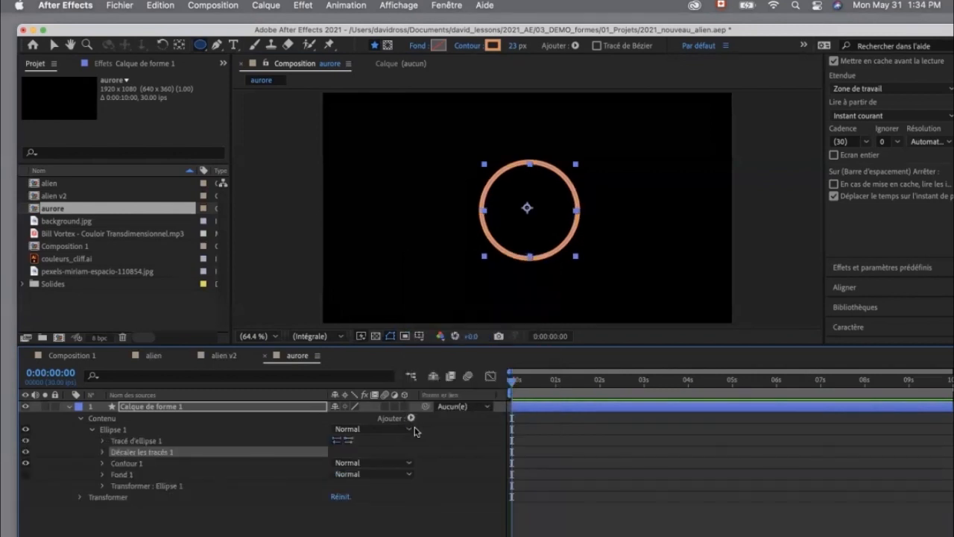
{"action": "left_click", "coordinate": [103, 453]}
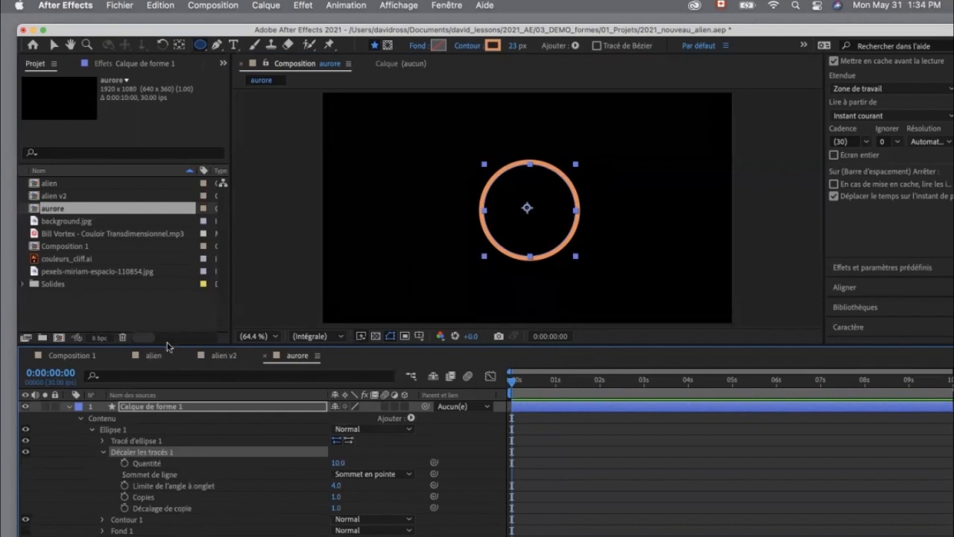
Set Décaler les tracés 1 to Quantité 30, 11 Copies and Décalage de copie -3, with a 13 px stroke
{"action": "left_click_drag", "start_coordinate": [168, 345], "coordinate": [167, 314]}
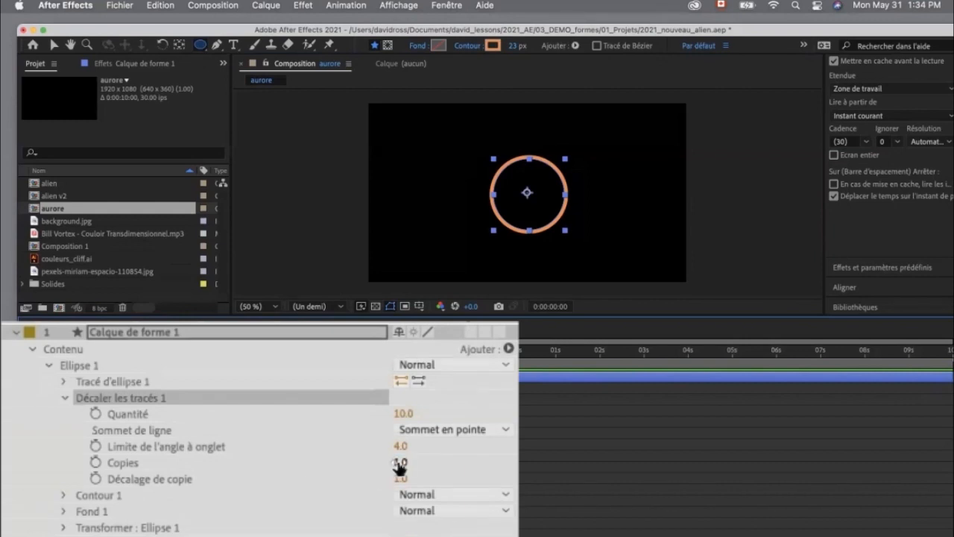
{"action": "mouse_move", "coordinate": [402, 467]}
{"action": "left_mouse_down"}
{"action": "mouse_move", "coordinate": [445, 480]}
{"action": "mouse_move", "coordinate": [403, 473]}
{"action": "mouse_move", "coordinate": [413, 468]}
{"action": "left_mouse_up"}
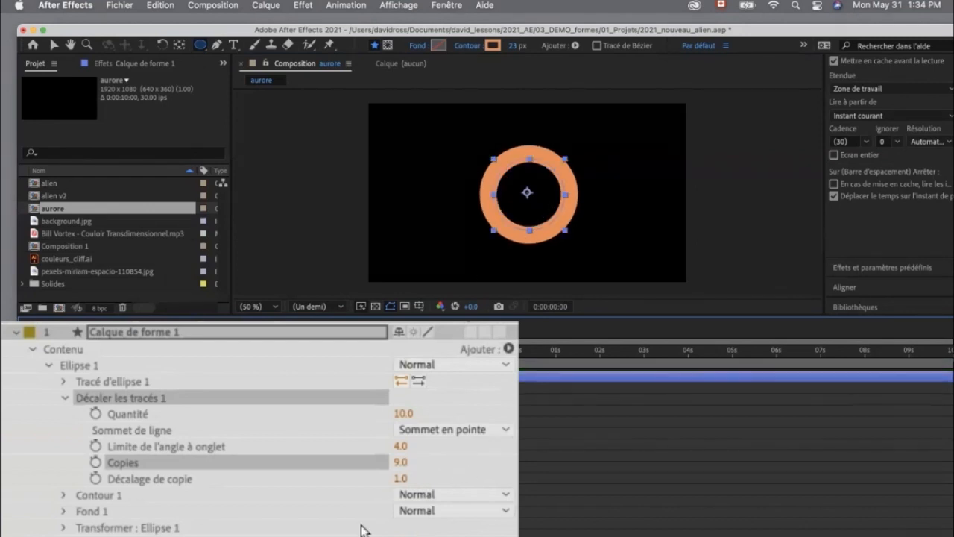
{"action": "left_click_drag", "start_coordinate": [337, 432], "coordinate": [364, 432]}
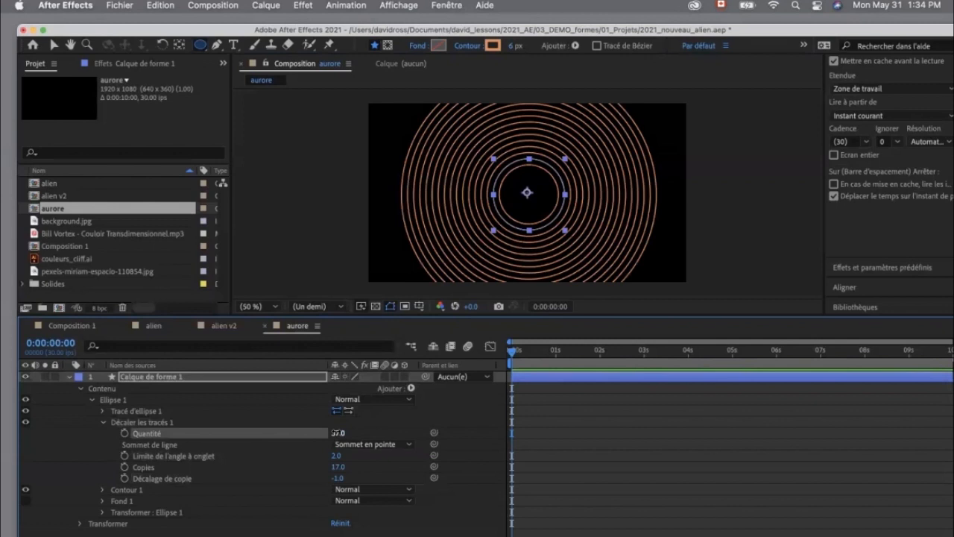
{"action": "left_click_drag", "start_coordinate": [338, 467], "coordinate": [334, 467]}
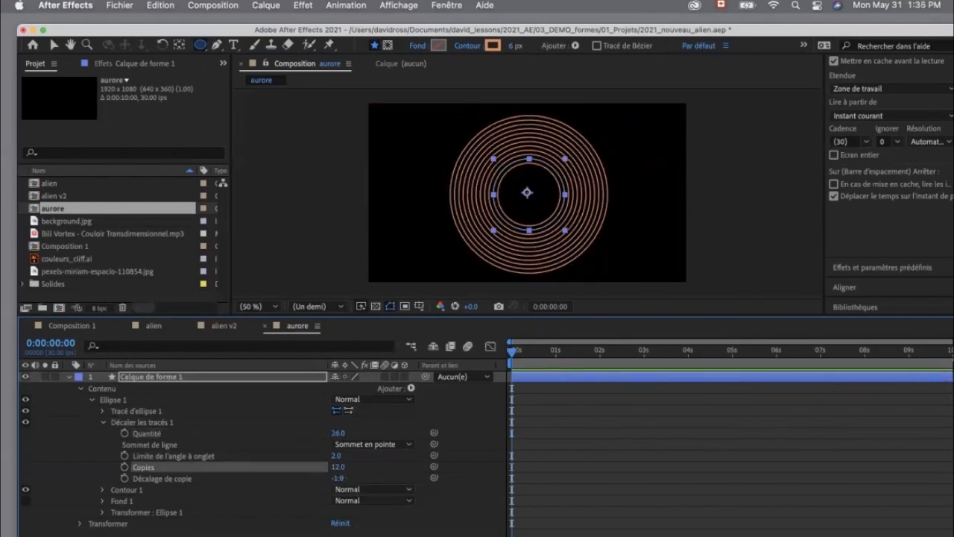
{"action": "left_click_drag", "start_coordinate": [342, 478], "coordinate": [346, 481]}
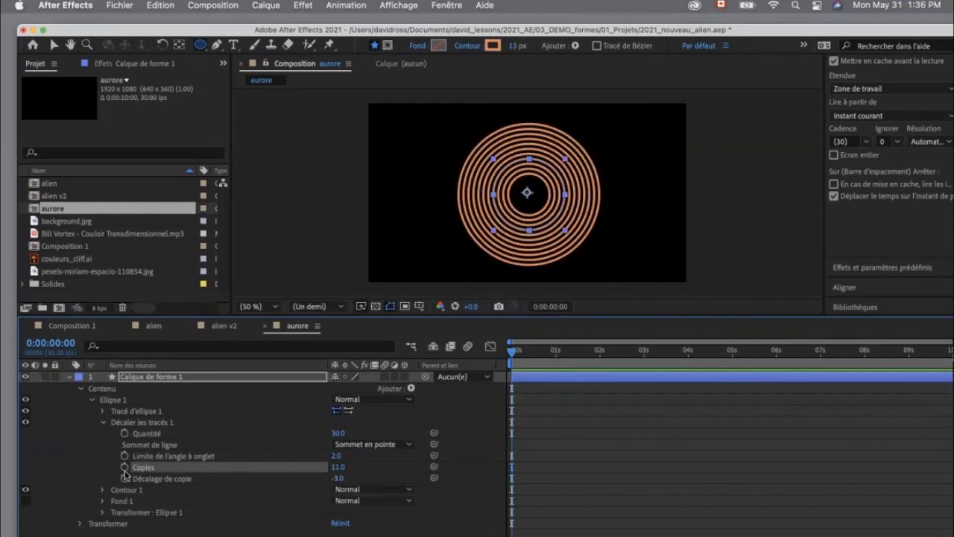
Animate the Copies of Décaler les tracés 1 with keyframes at 0:00:00:00 and 0:00:01:00
{"action": "left_click", "coordinate": [124, 467]}
{"action": "left_click", "coordinate": [103, 422]}
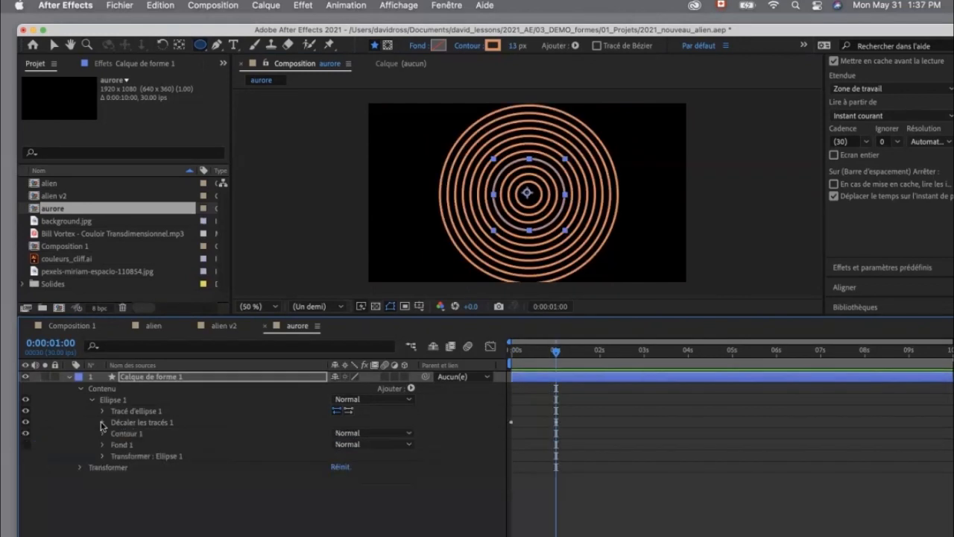
Apply the Turbulences distortion effect to Calque de forme 1
{"action": "left_click", "coordinate": [149, 378]}
{"action": "left_click", "coordinate": [303, 5]}
{"action": "mouse_move", "coordinate": [328, 192]}
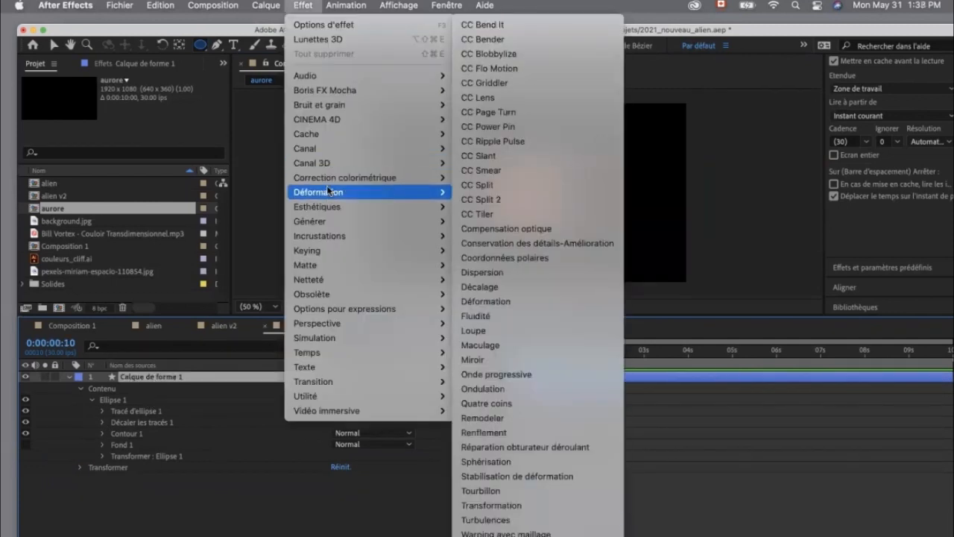
{"action": "left_click", "coordinate": [492, 520]}
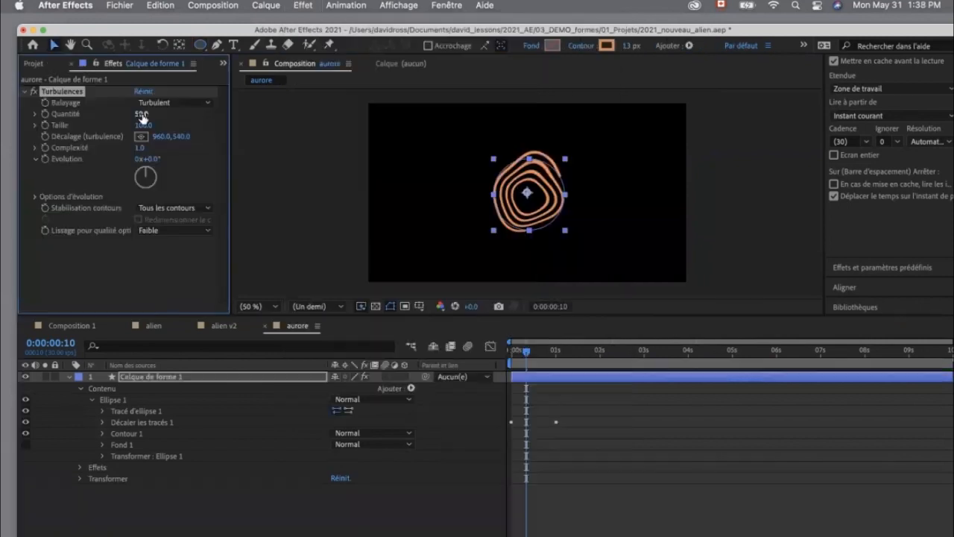
Keyframe the Turbulences effect's Quantité and Taille over roughly the first second, raising Quantité to 173 and Taille to 344
{"action": "mouse_move", "coordinate": [142, 113]}
{"action": "left_mouse_down"}
{"action": "mouse_move", "coordinate": [31, 113]}
{"action": "mouse_move", "coordinate": [178, 113]}
{"action": "mouse_move", "coordinate": [150, 113]}
{"action": "left_mouse_up"}
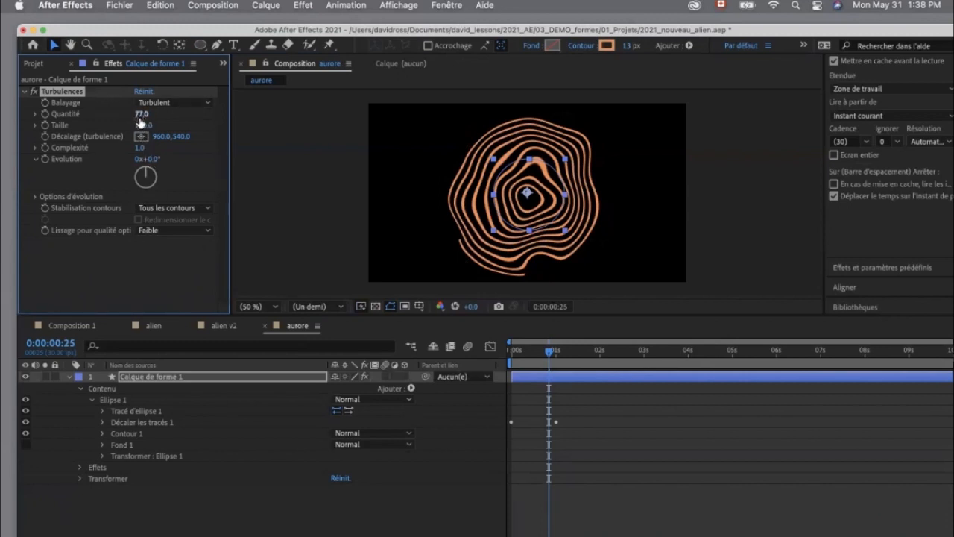
{"action": "left_click_drag", "start_coordinate": [140, 117], "coordinate": [193, 113]}
{"action": "mouse_move", "coordinate": [258, 88]}
{"action": "left_mouse_down"}
{"action": "mouse_move", "coordinate": [198, 87]}
{"action": "mouse_move", "coordinate": [210, 87]}
{"action": "mouse_move", "coordinate": [185, 103]}
{"action": "mouse_move", "coordinate": [250, 103]}
{"action": "left_mouse_up"}
{"action": "left_click_drag", "start_coordinate": [193, 125], "coordinate": [264, 125]}
{"action": "mouse_move", "coordinate": [555, 360]}
{"action": "left_mouse_down"}
{"action": "mouse_move", "coordinate": [519, 360]}
{"action": "mouse_move", "coordinate": [547, 359]}
{"action": "left_mouse_up"}
{"action": "left_click_drag", "start_coordinate": [142, 129], "coordinate": [149, 126]}
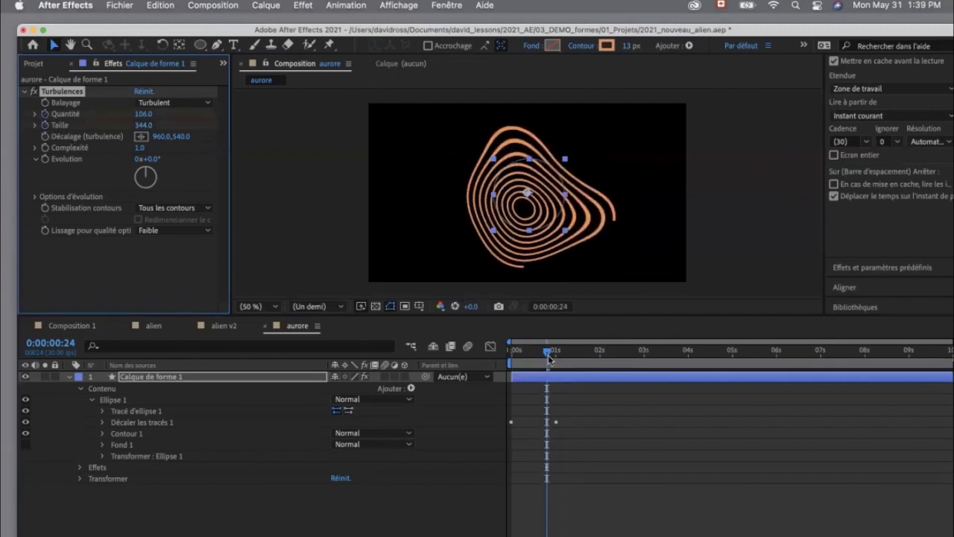
{"action": "left_click_drag", "start_coordinate": [526, 358], "coordinate": [564, 350]}
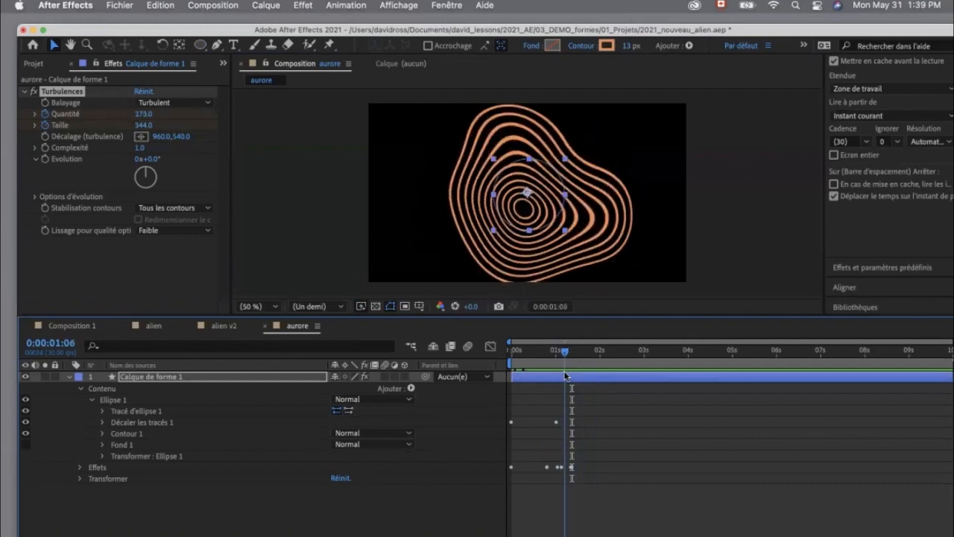
Examine how the aurora rings animate over the sky in Composition 1 and compare them with the distorted rings in aurore
{"action": "left_click", "coordinate": [586, 347]}
{"action": "left_click", "coordinate": [71, 325]}
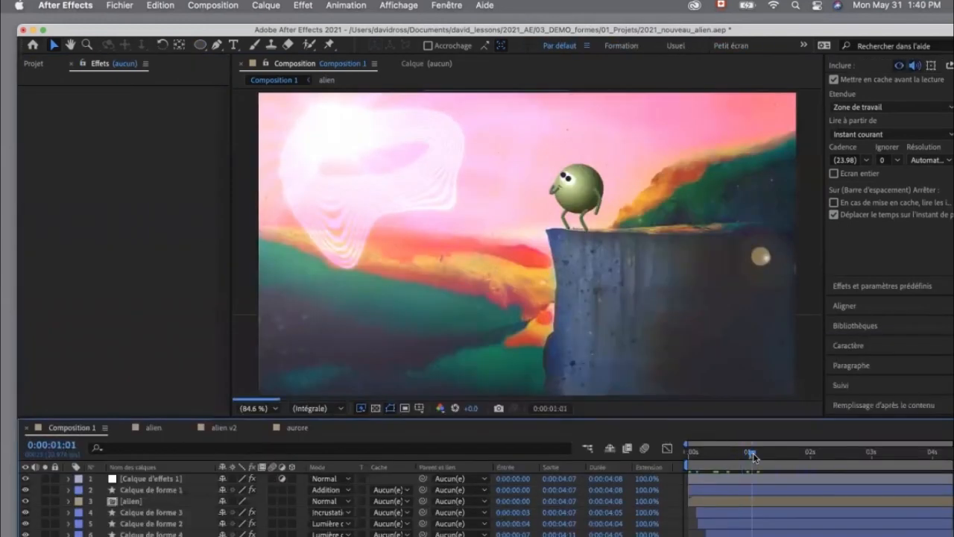
{"action": "left_click_drag", "start_coordinate": [741, 457], "coordinate": [734, 453]}
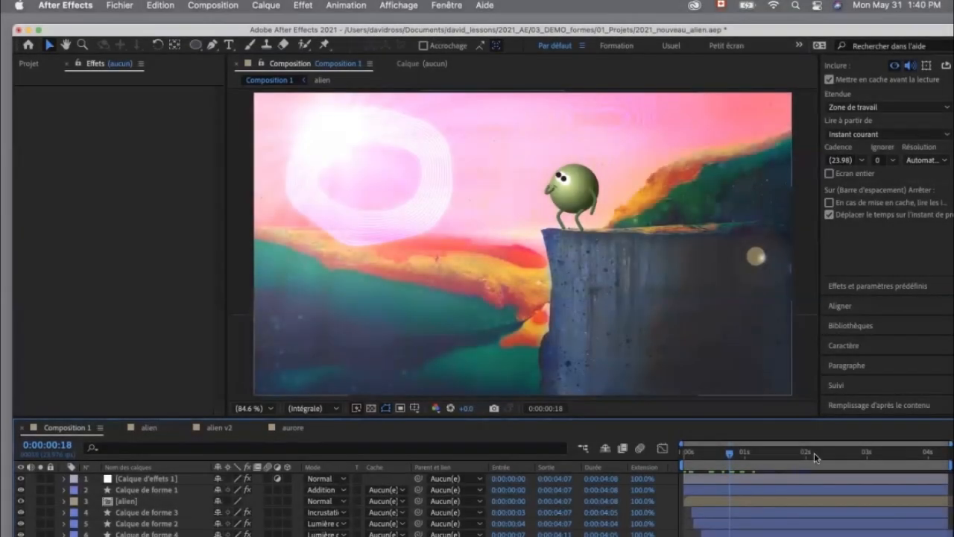
{"action": "left_click", "coordinate": [744, 460]}
{"action": "left_click_drag", "start_coordinate": [745, 461], "coordinate": [816, 456]}
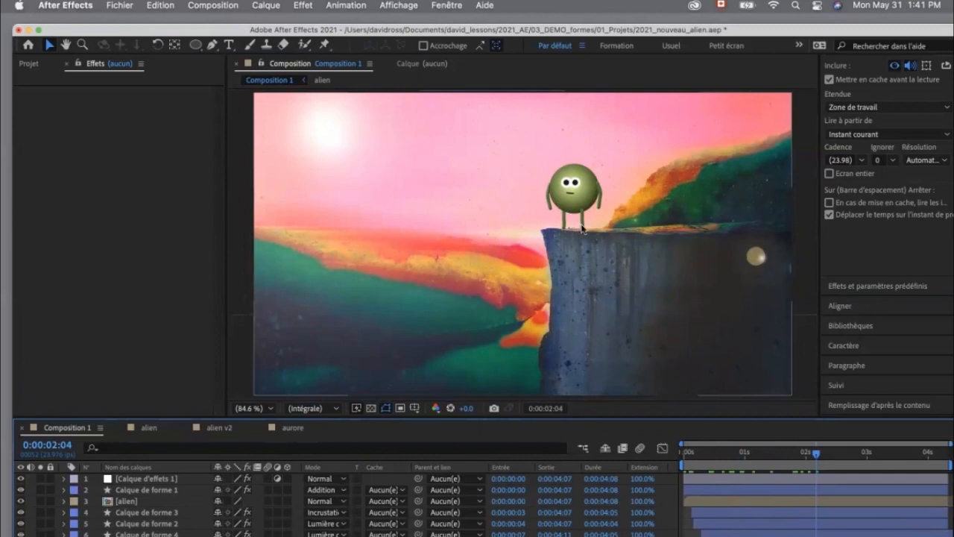
{"action": "left_click", "coordinate": [291, 431]}
{"action": "mouse_move", "coordinate": [602, 466]}
{"action": "left_mouse_down"}
{"action": "mouse_move", "coordinate": [515, 462]}
{"action": "mouse_move", "coordinate": [607, 462]}
{"action": "left_mouse_up"}
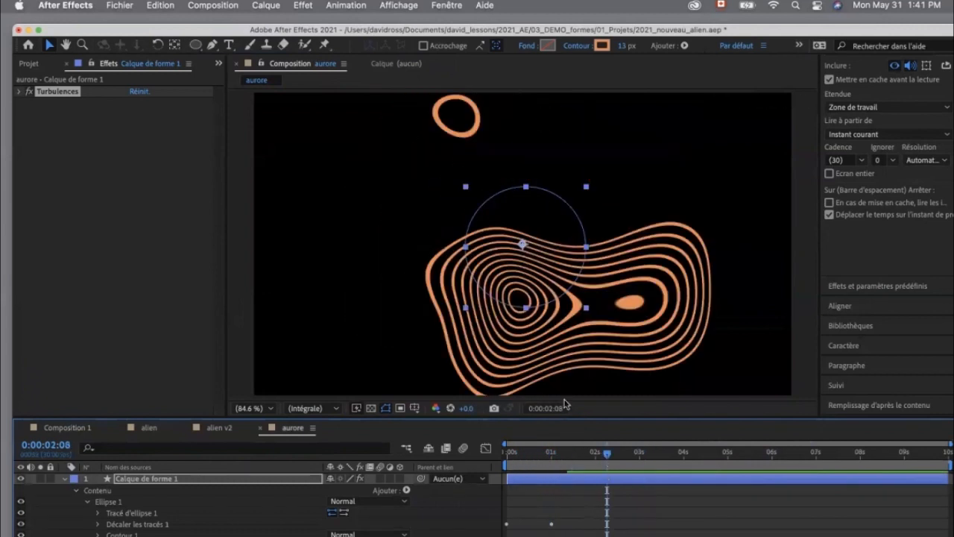
{"action": "left_click", "coordinate": [70, 431]}
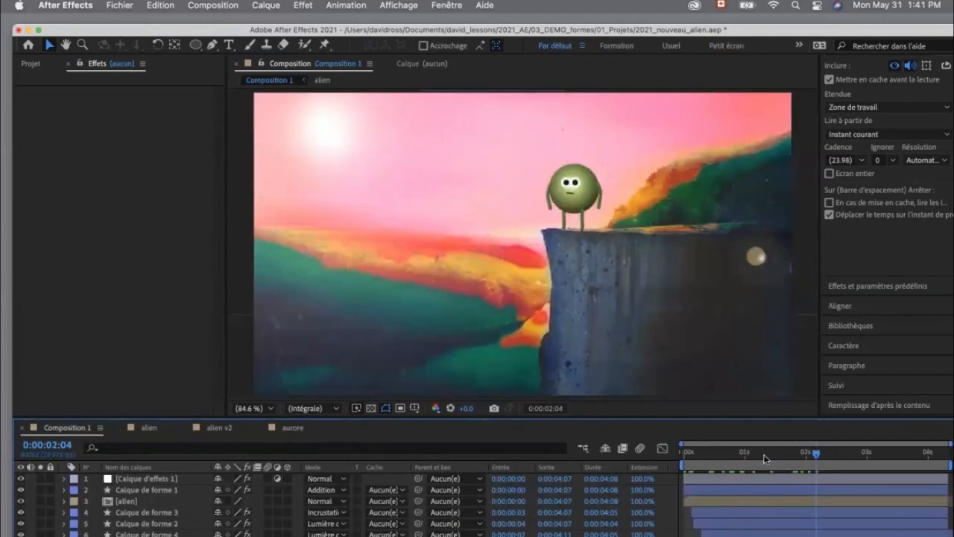
{"action": "left_click_drag", "start_coordinate": [826, 458], "coordinate": [761, 468]}
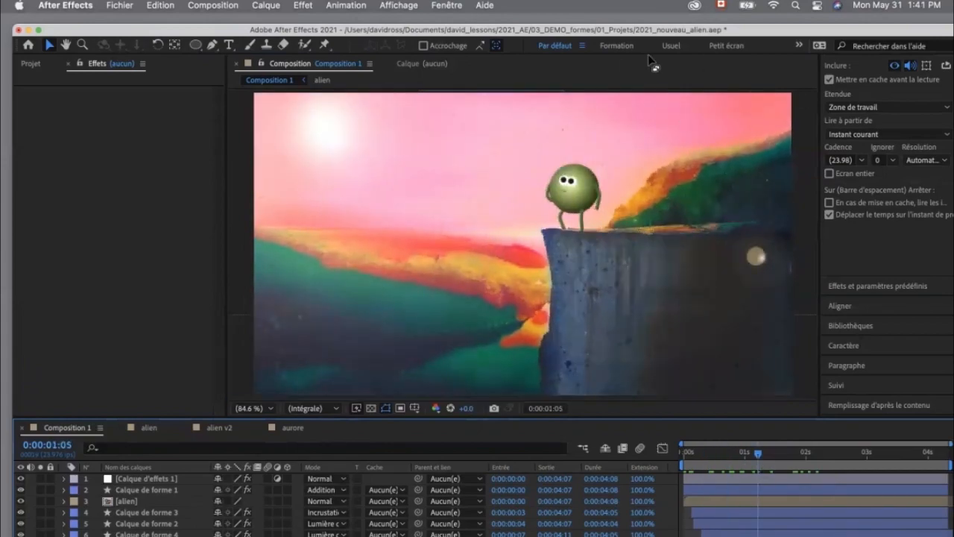